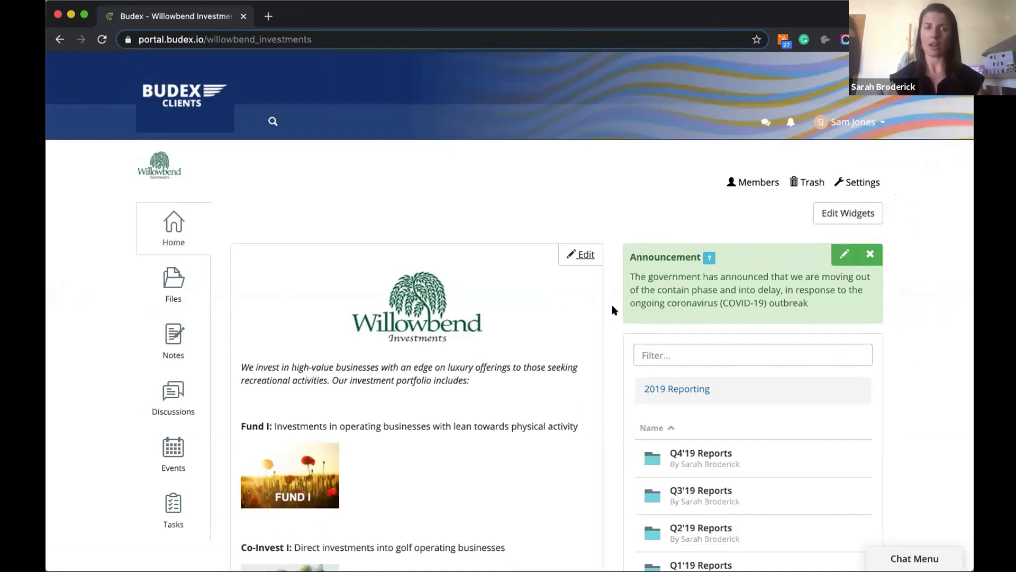
Look over the home page widgets, including all columns of the embedded Summary of Investments sheet.
scroll(613, 310, "down", 2)
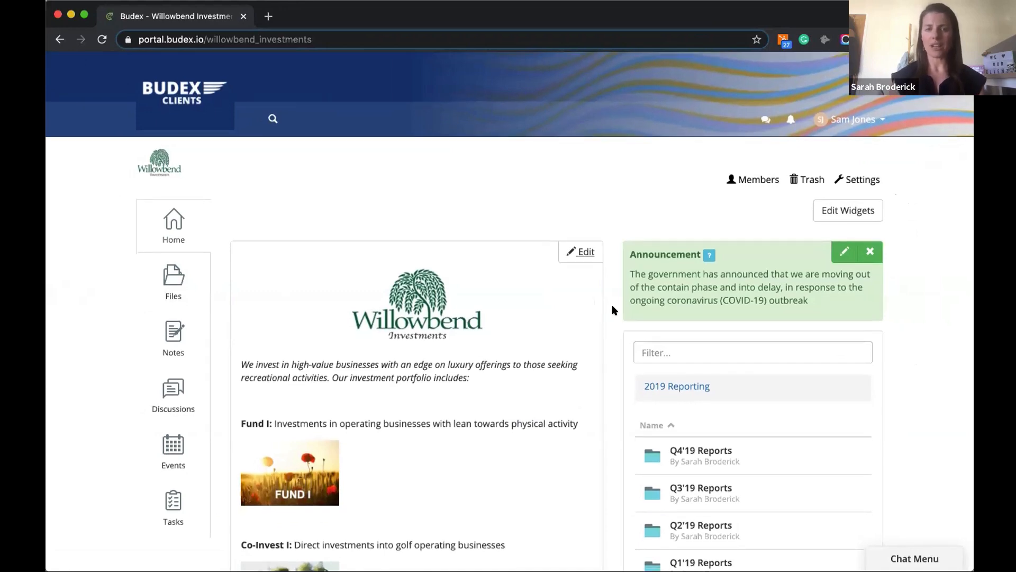
scroll(613, 310, "down", 10)
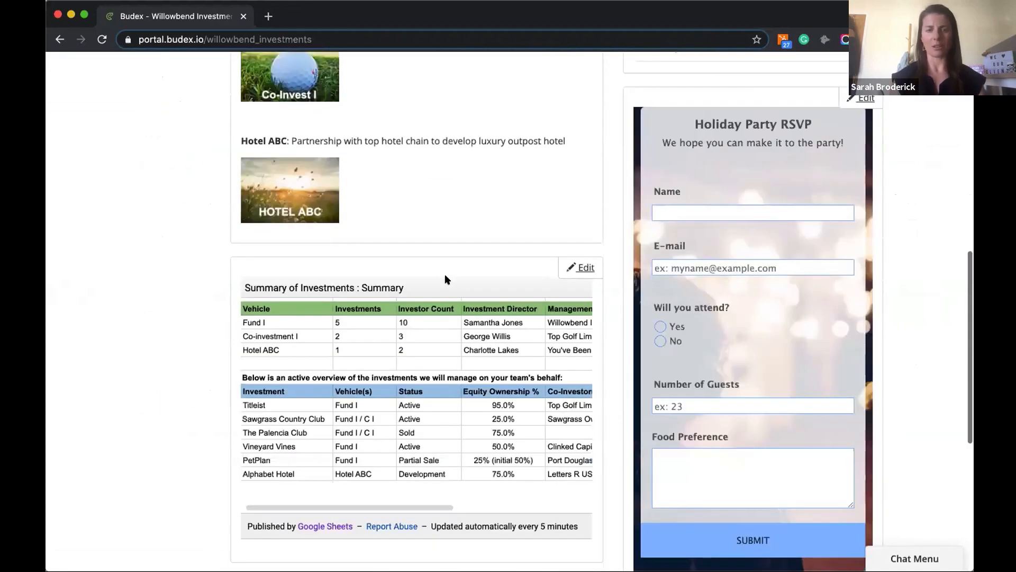
scroll(570, 350, "down", 3)
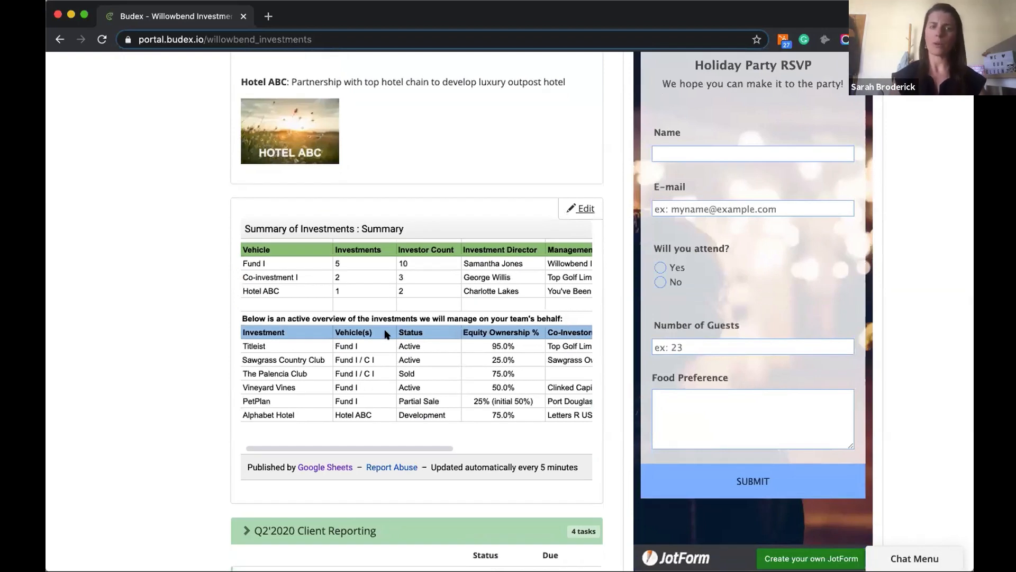
scroll(484, 458, "right", 2)
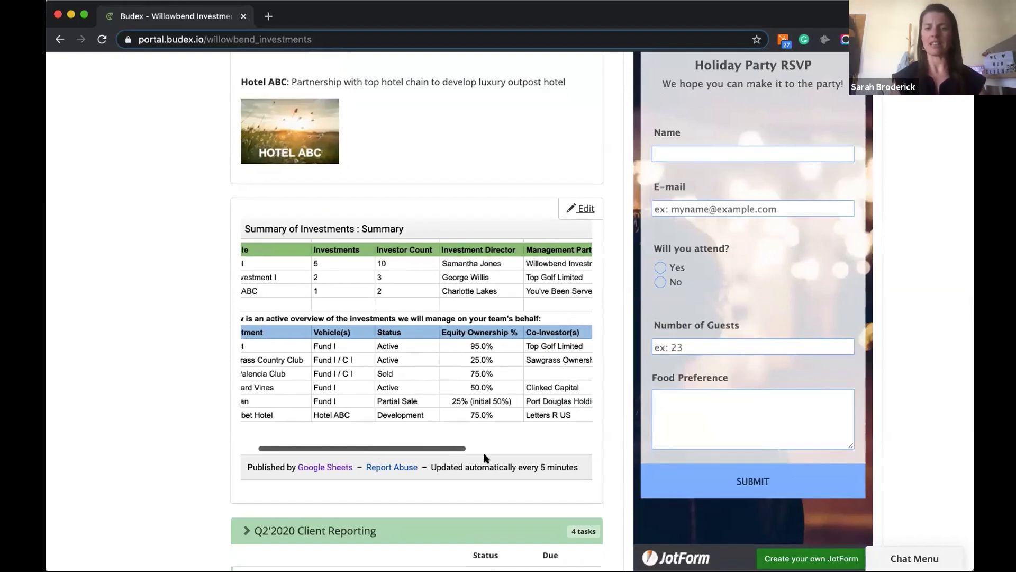
scroll(525, 453, "right", 4)
scroll(415, 461, "left", 5)
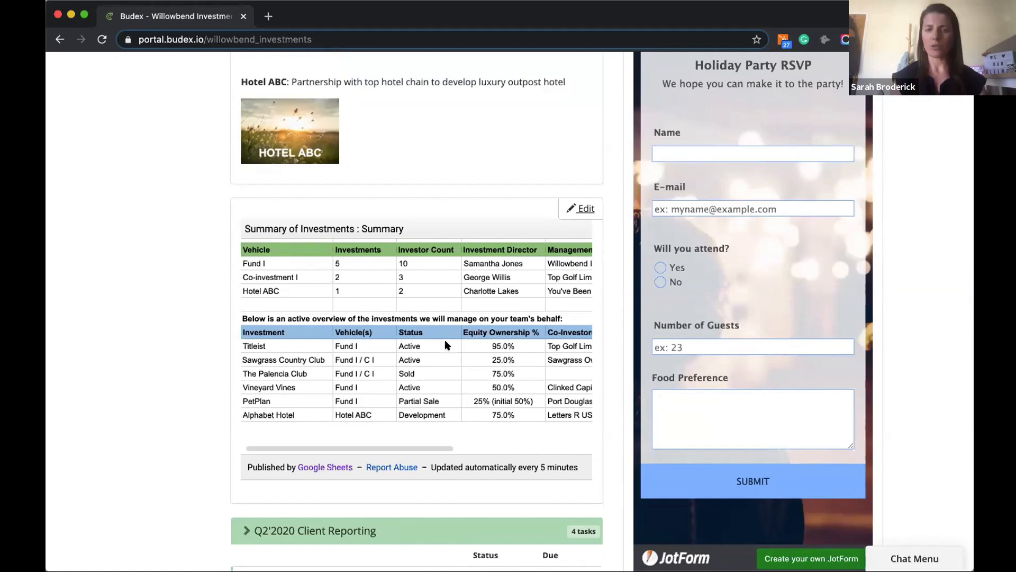
scroll(709, 304, "up", 12)
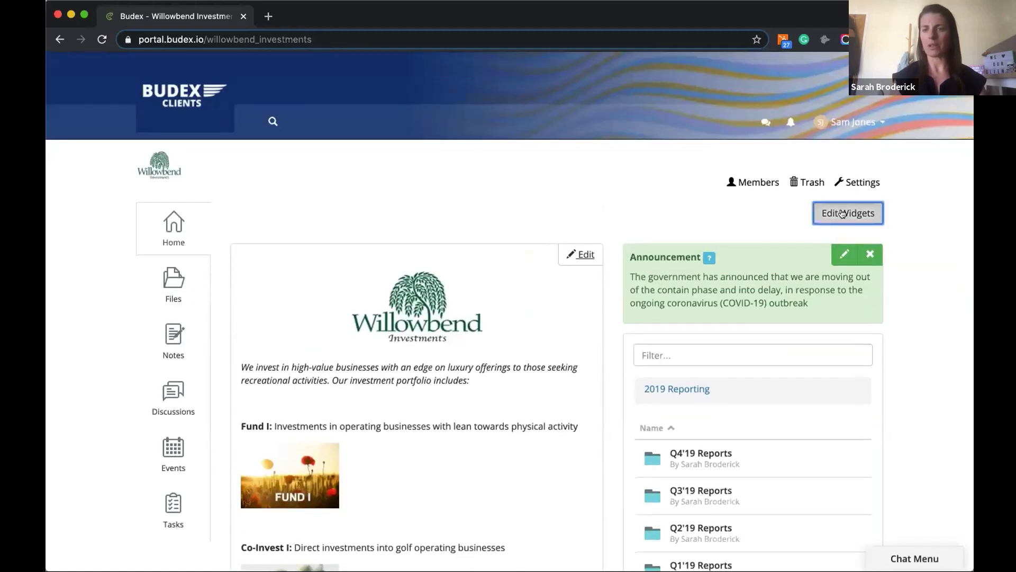
Turn on widget editing, check the move, remove and settings controls on the home page widgets, and turn editing off again.
left_click(842, 214)
scroll(488, 379, "down", 3)
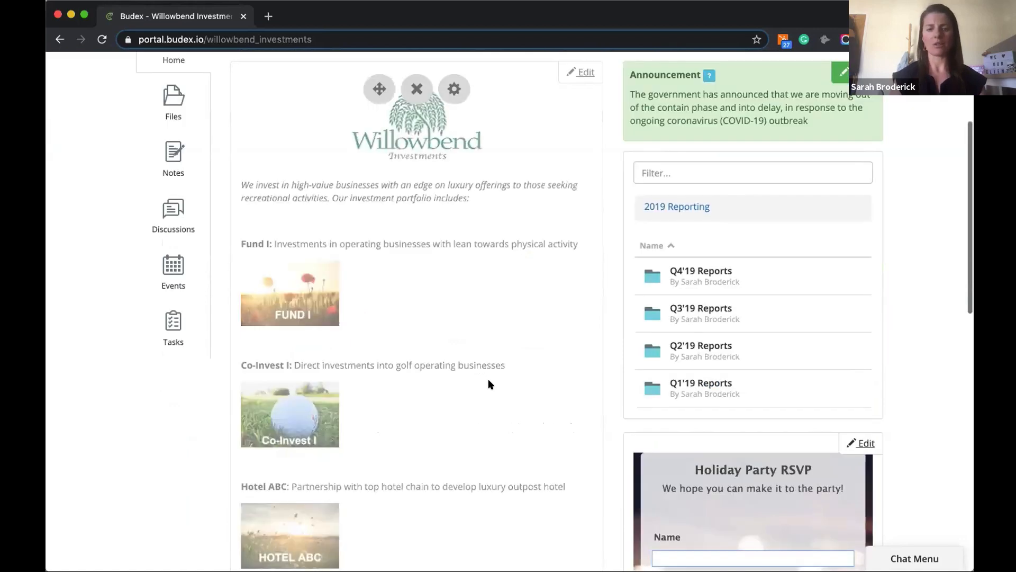
scroll(488, 379, "down", 6)
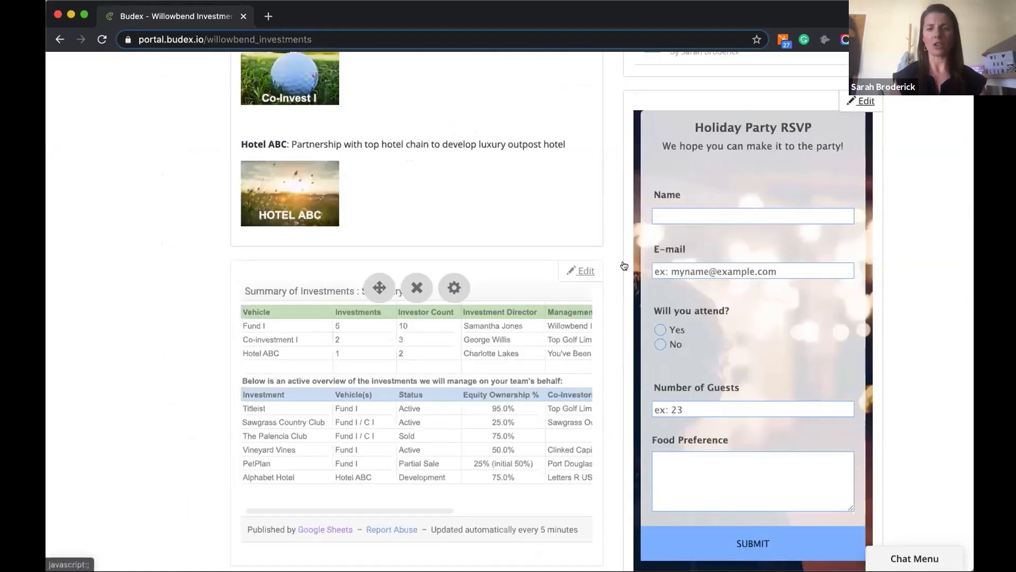
mouse_move(380, 287)
left_mouse_down()
mouse_move(692, 254)
mouse_move(384, 298)
left_mouse_up()
scroll(498, 315, "down", 1)
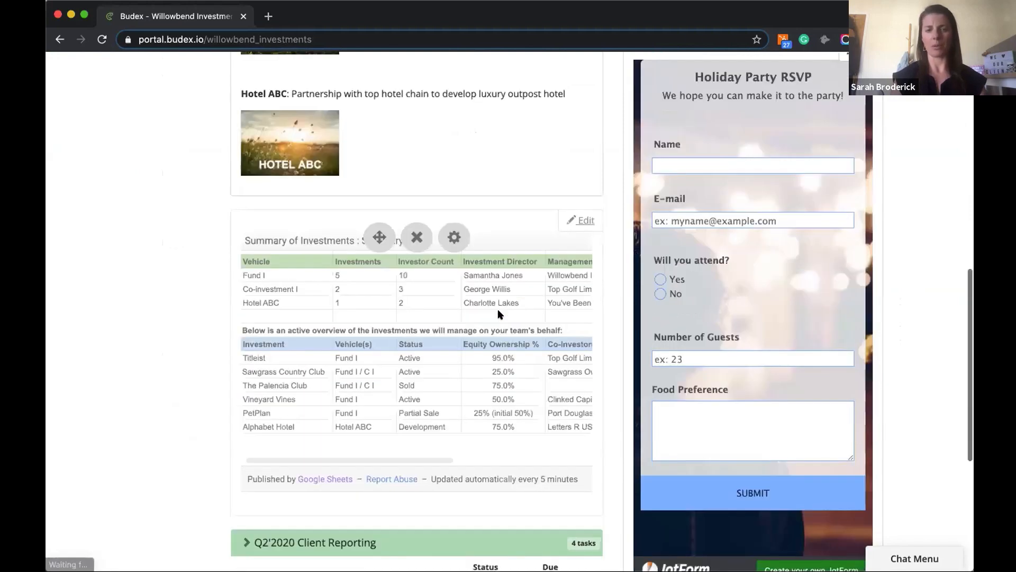
scroll(524, 263, "up", 15)
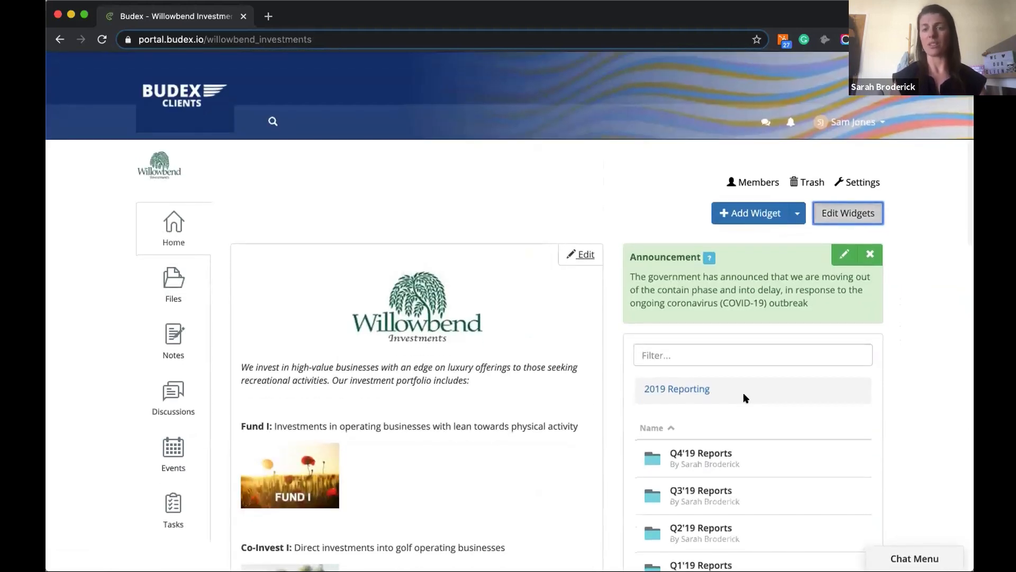
mouse_move(797, 397)
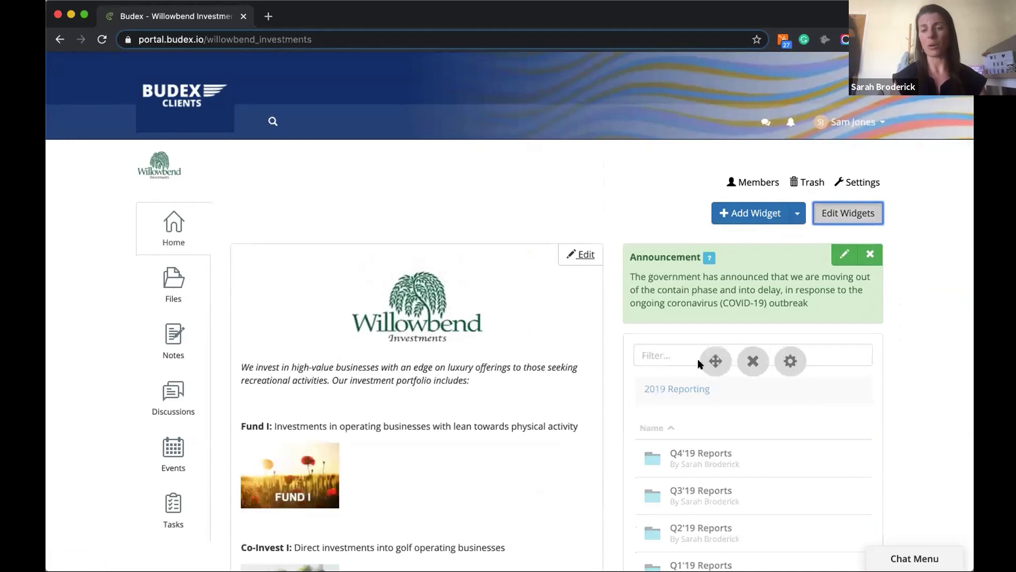
scroll(698, 364, "down", 3)
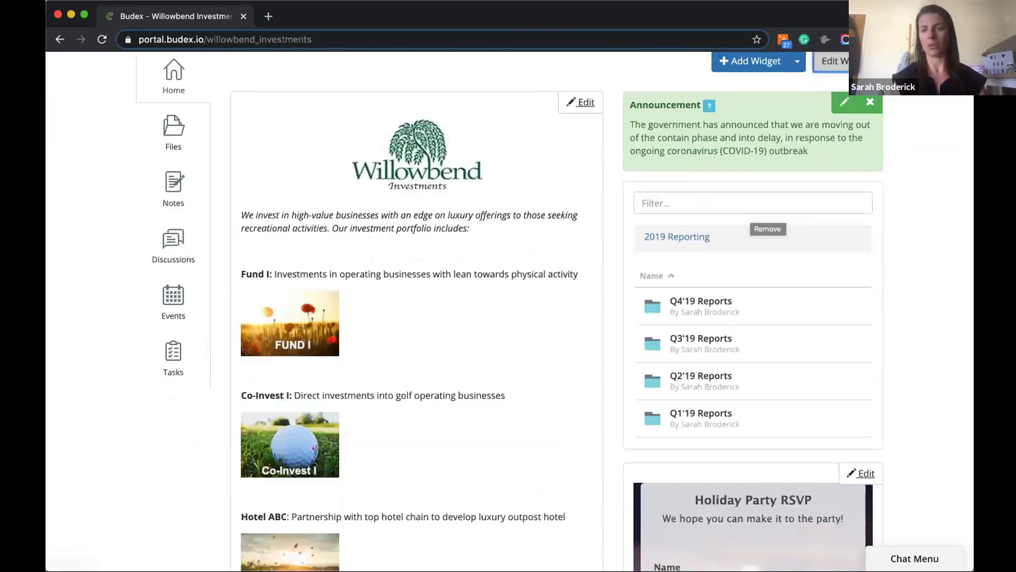
scroll(874, 318, "up", 3)
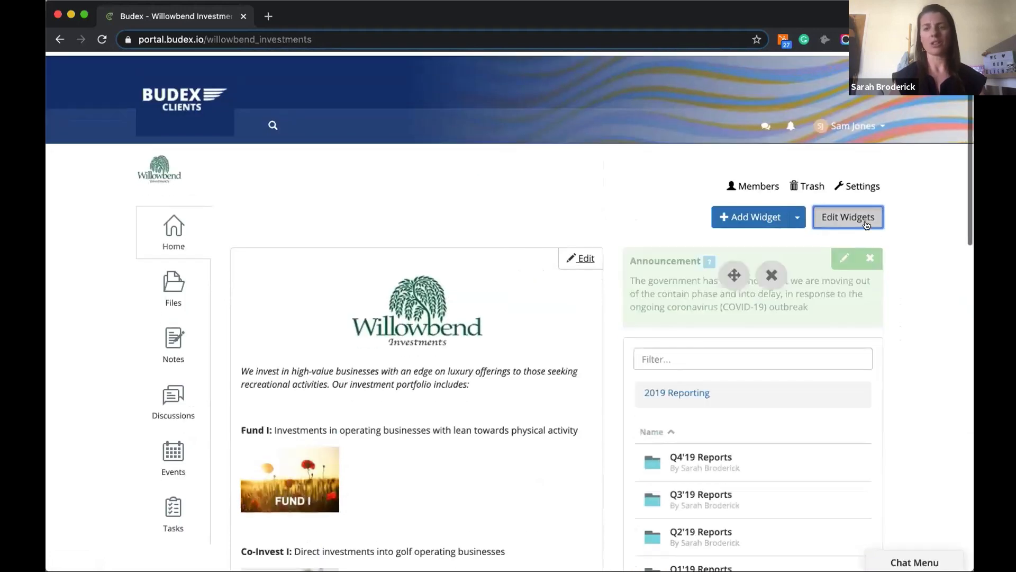
left_click(847, 213)
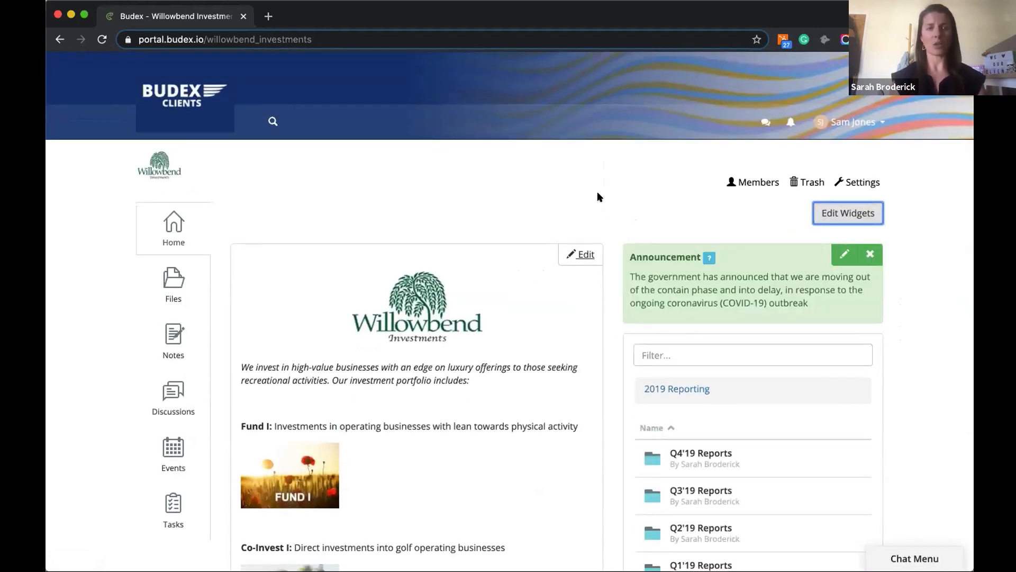
Open the Fund I files folder through its linked image in the home page's welcome note.
scroll(598, 197, "down", 1)
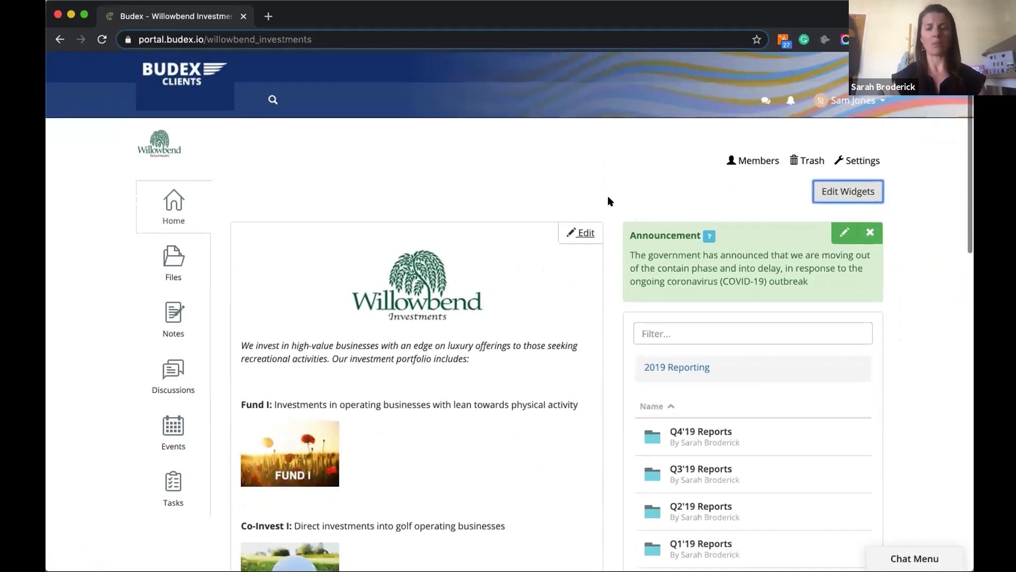
scroll(608, 200, "down", 1)
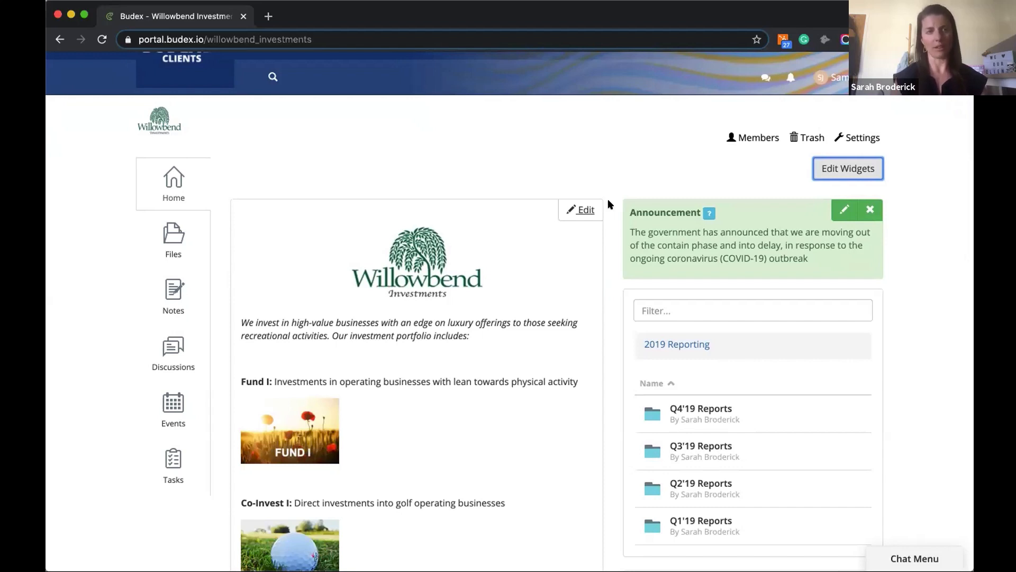
scroll(616, 260, "down", 2)
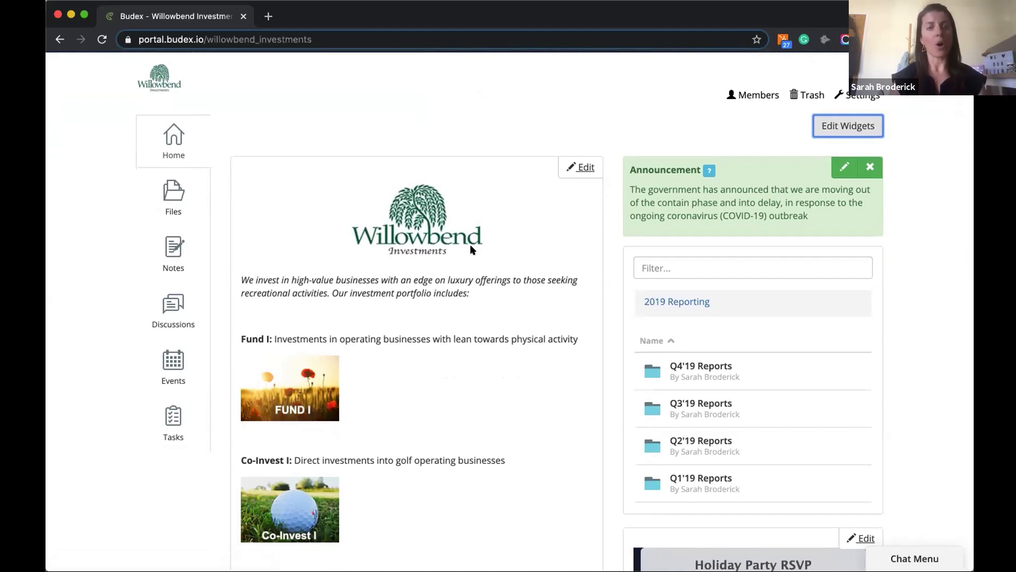
scroll(463, 330, "down", 2)
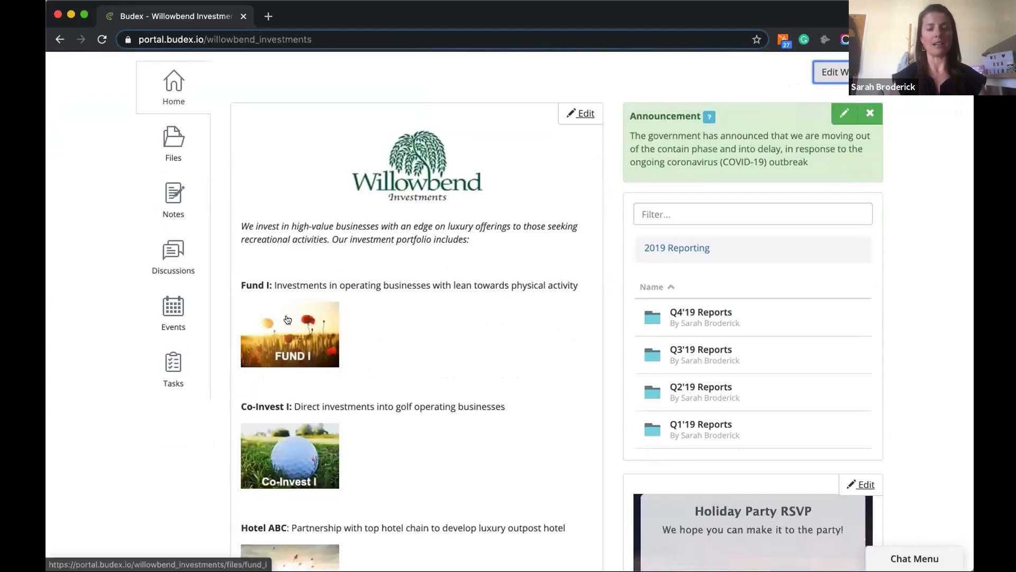
left_click(289, 325)
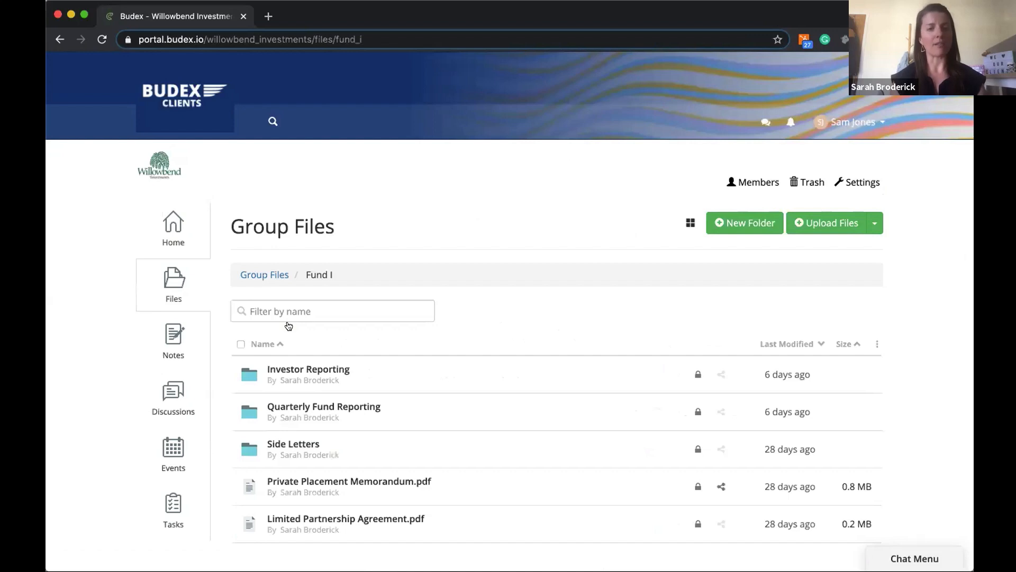
Return to the group's home page and review the embedded Summary of Investments sheet.
left_click(173, 229)
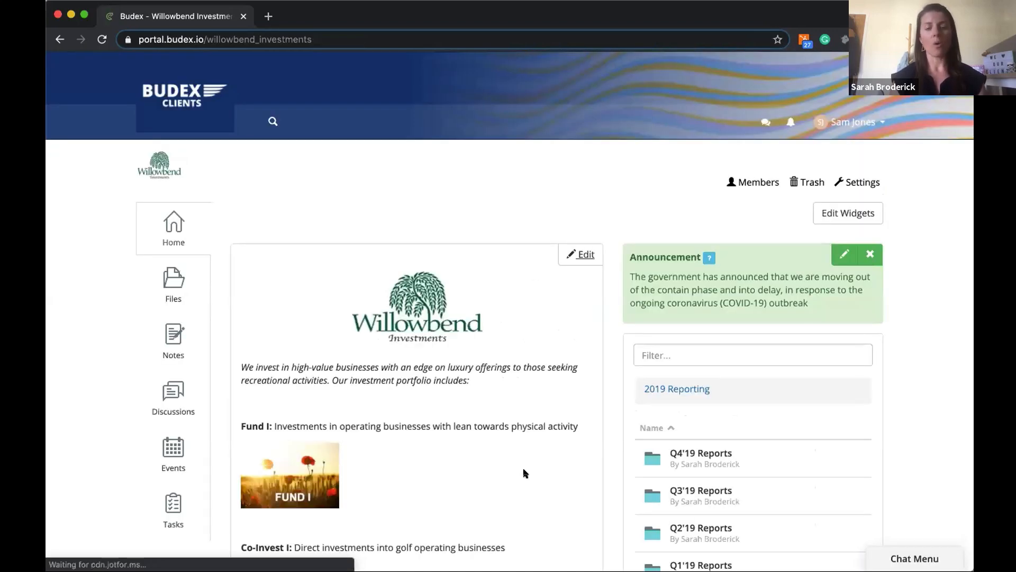
scroll(524, 472, "down", 7)
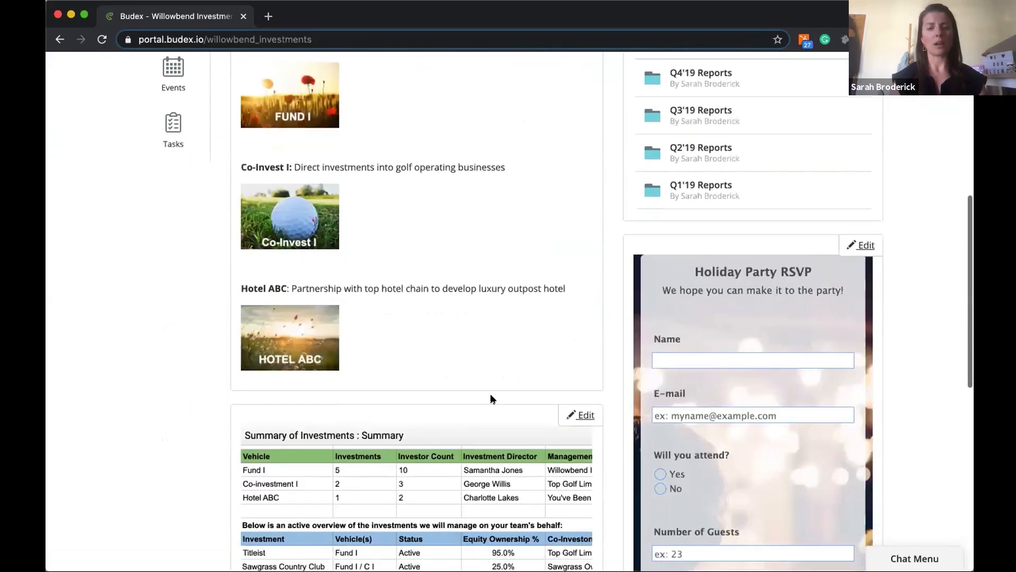
scroll(491, 399, "down", 2)
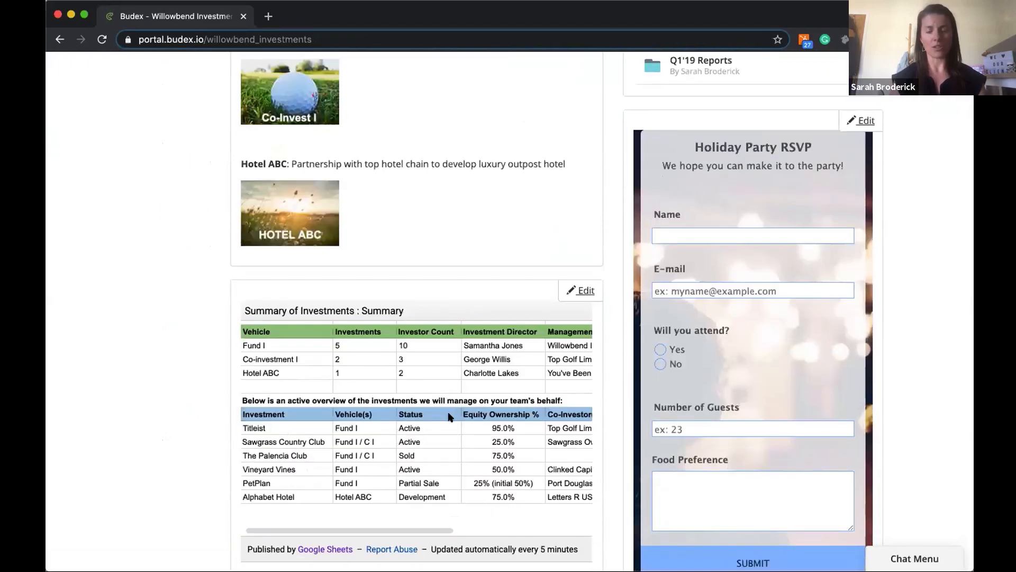
scroll(448, 416, "down", 1)
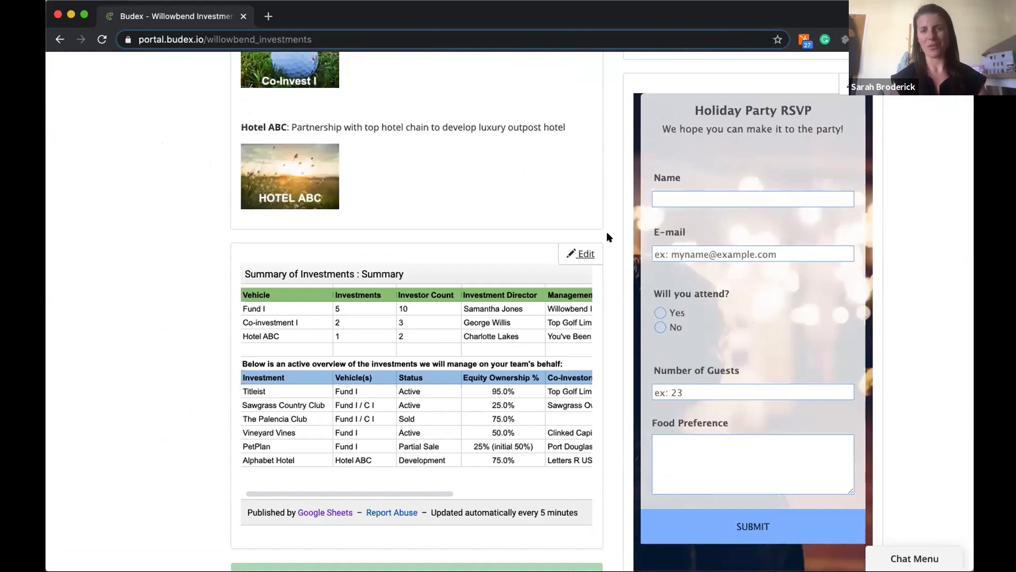
scroll(609, 238, "up", 1)
scroll(608, 234, "up", 10)
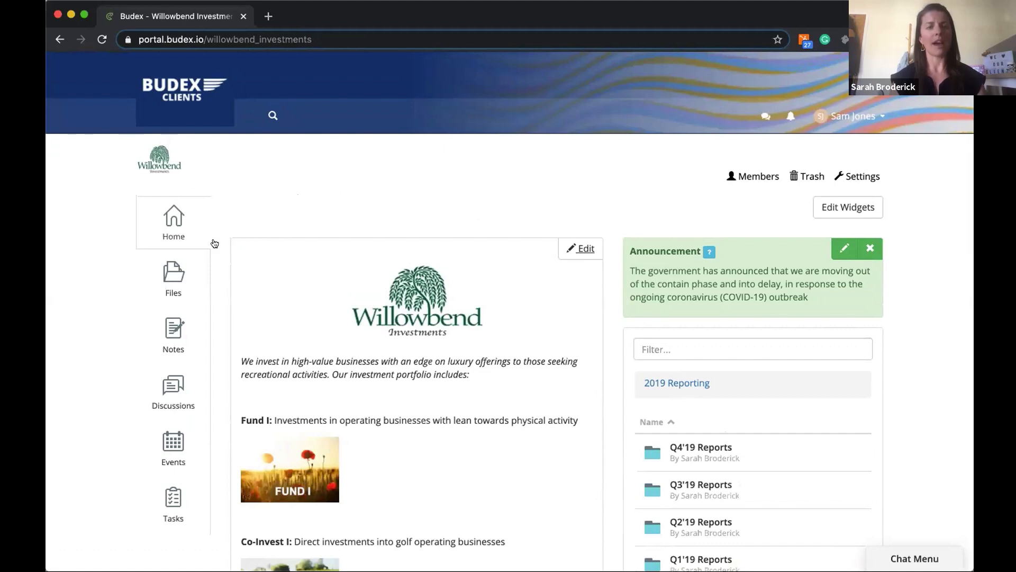
Open the Overview of Investments note from the group notes and start editing it.
left_click(171, 333)
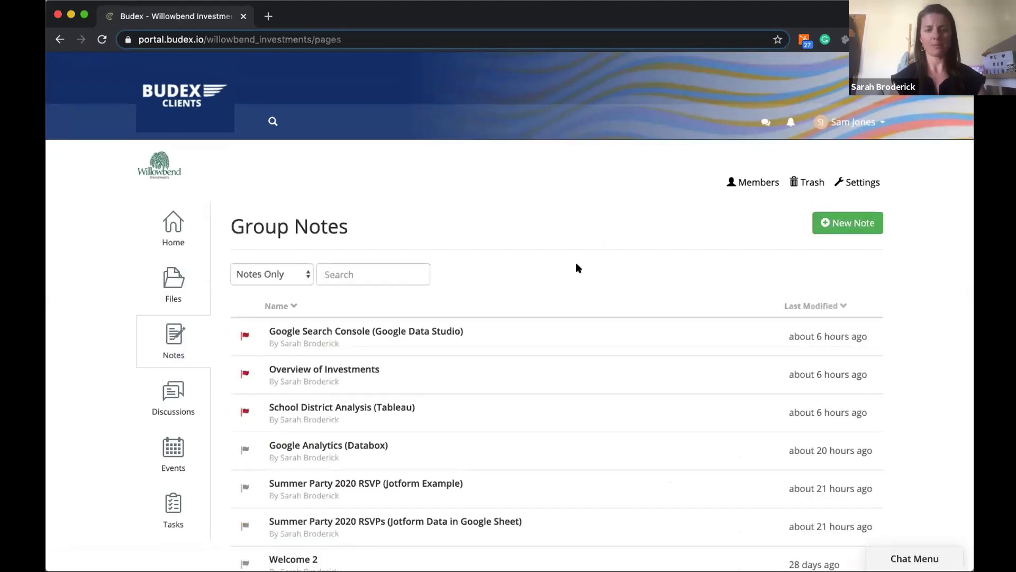
scroll(594, 303, "down", 1)
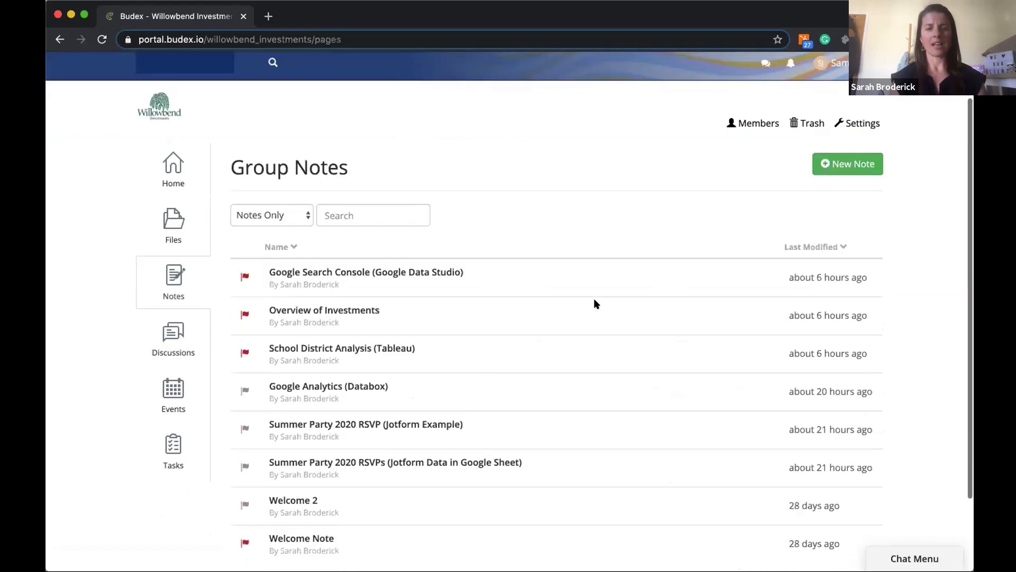
left_click(341, 309)
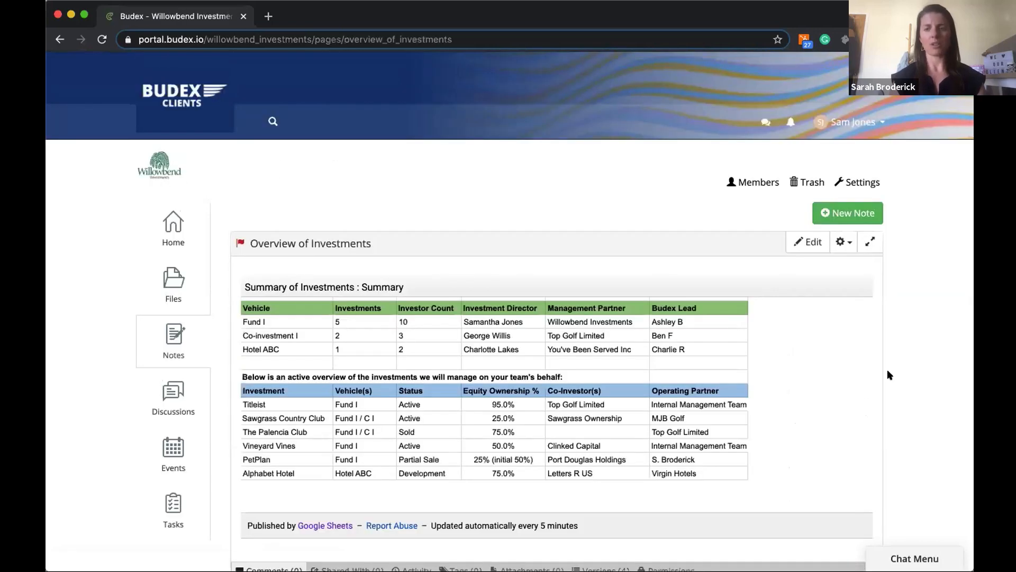
scroll(887, 370, "down", 1)
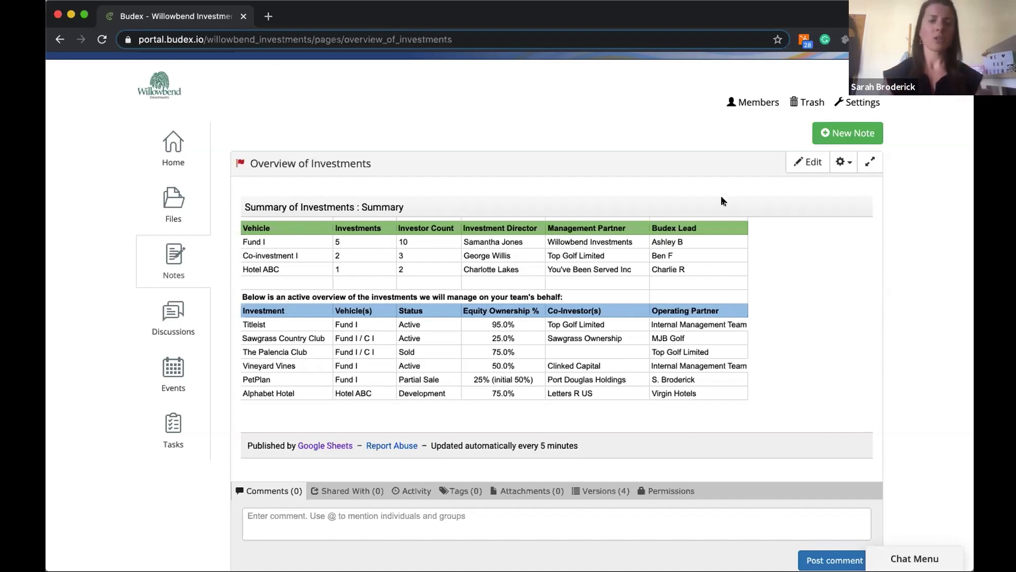
left_click(799, 166)
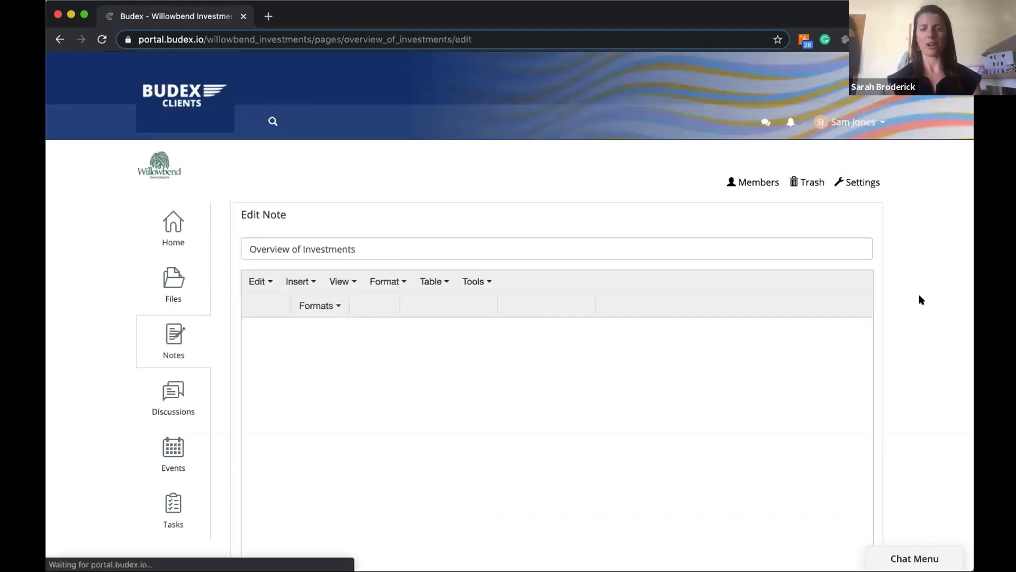
scroll(920, 300, "down", 3)
scroll(920, 299, "down", 1)
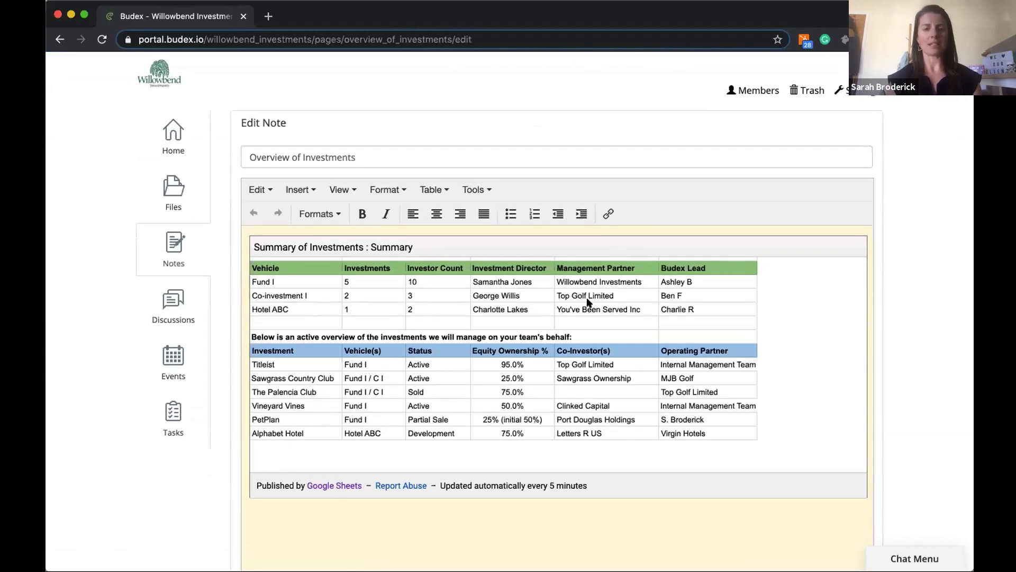
Open the Embed IFrame settings for the note's embedded spreadsheet and highlight the first part of its Google Sheets URL.
left_click(428, 450)
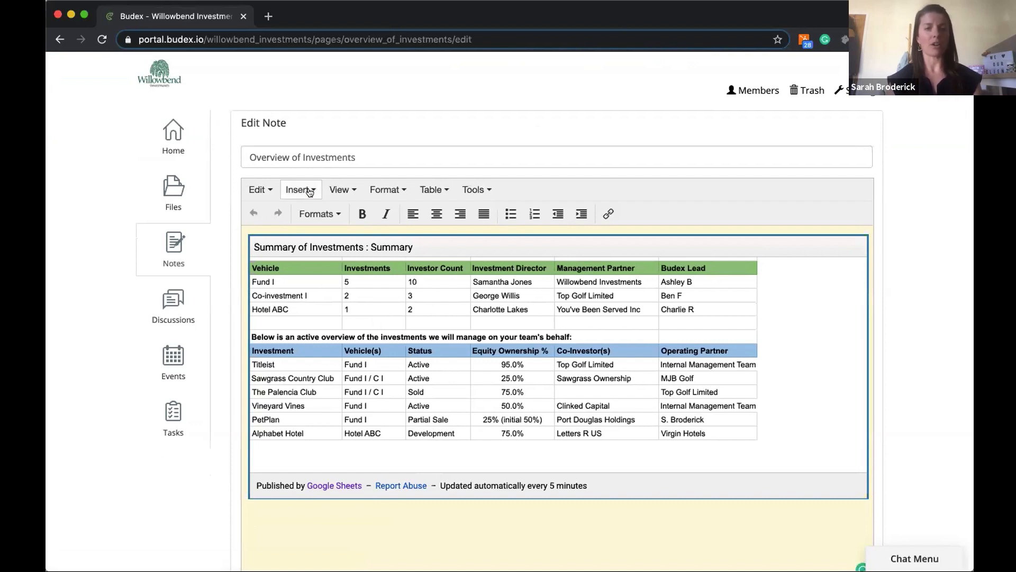
left_click(309, 191)
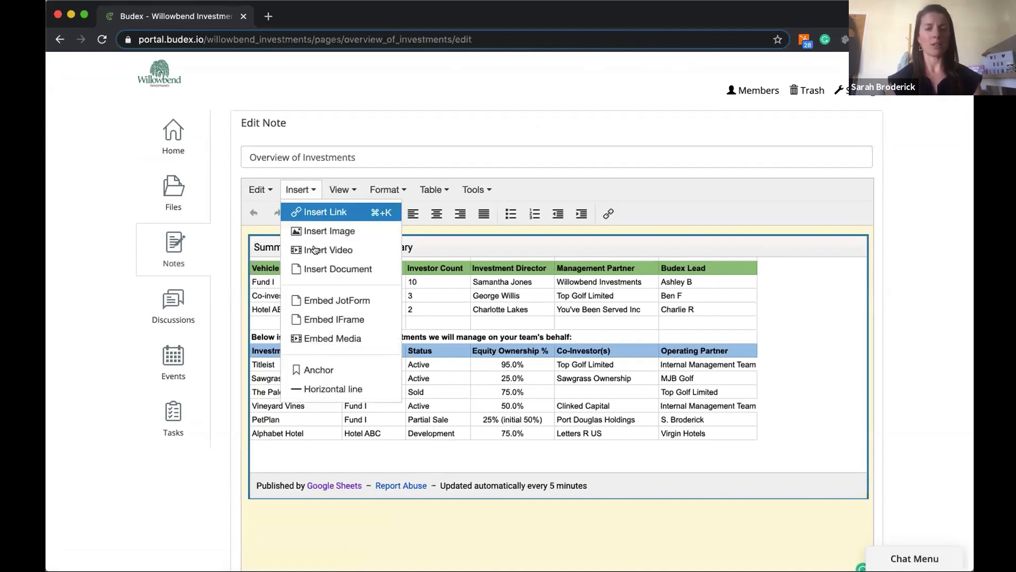
left_click(315, 318)
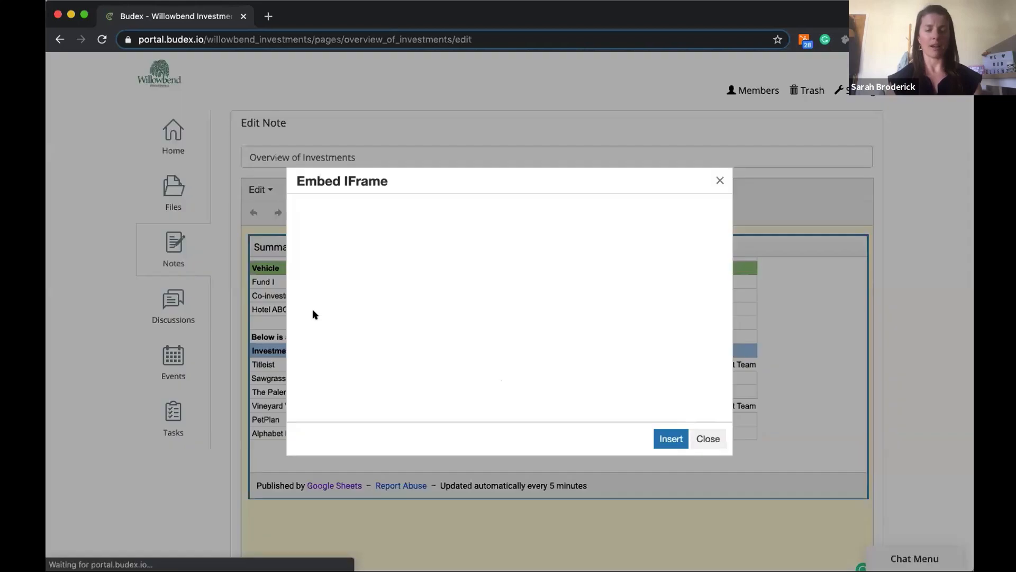
scroll(519, 334, "down", 2)
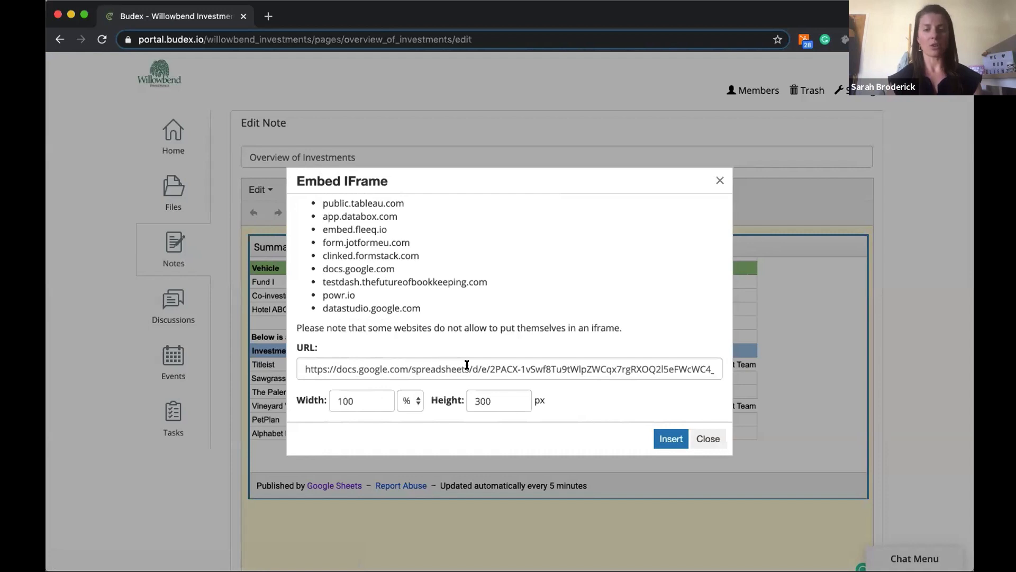
left_click_drag(469, 369, 715, 369)
left_click_drag(283, 366, 282, 362)
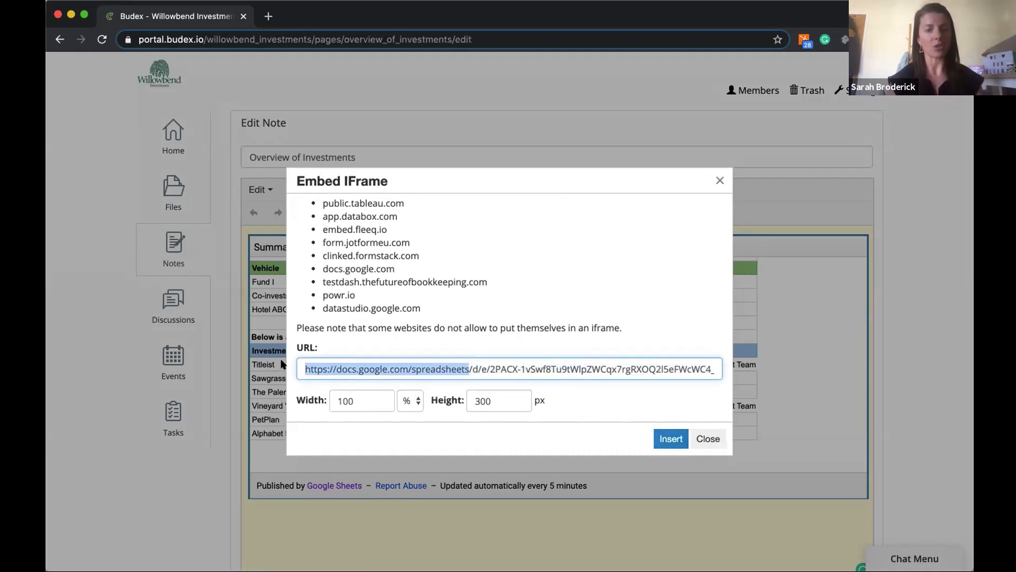
Highlight the docs.google.com domain within the embedded spreadsheet's URL to compare it with the supported sites.
left_click(393, 370)
left_click_drag(406, 362, 294, 369)
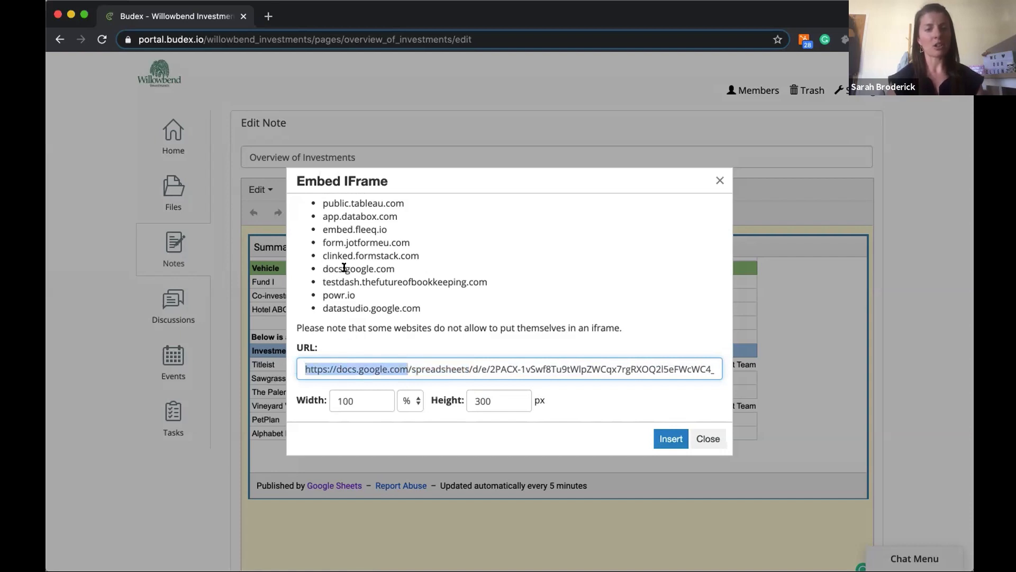
left_click(336, 369)
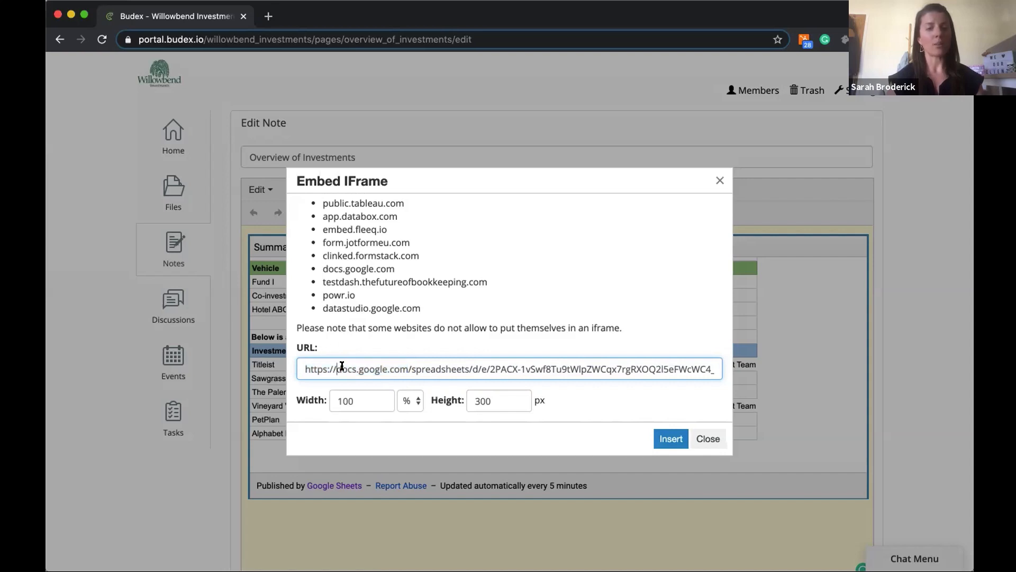
left_click_drag(339, 367, 408, 367)
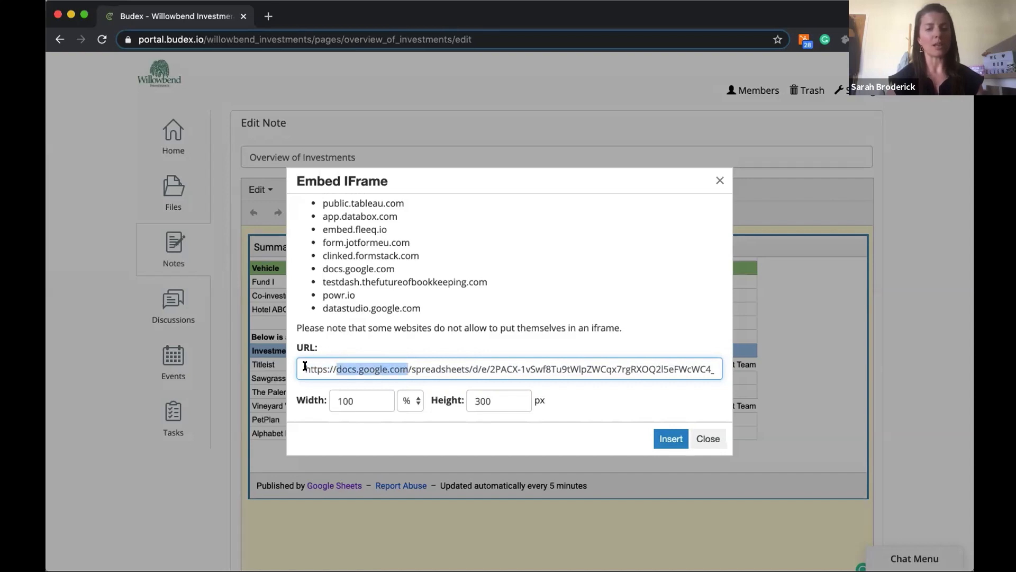
left_click(422, 367)
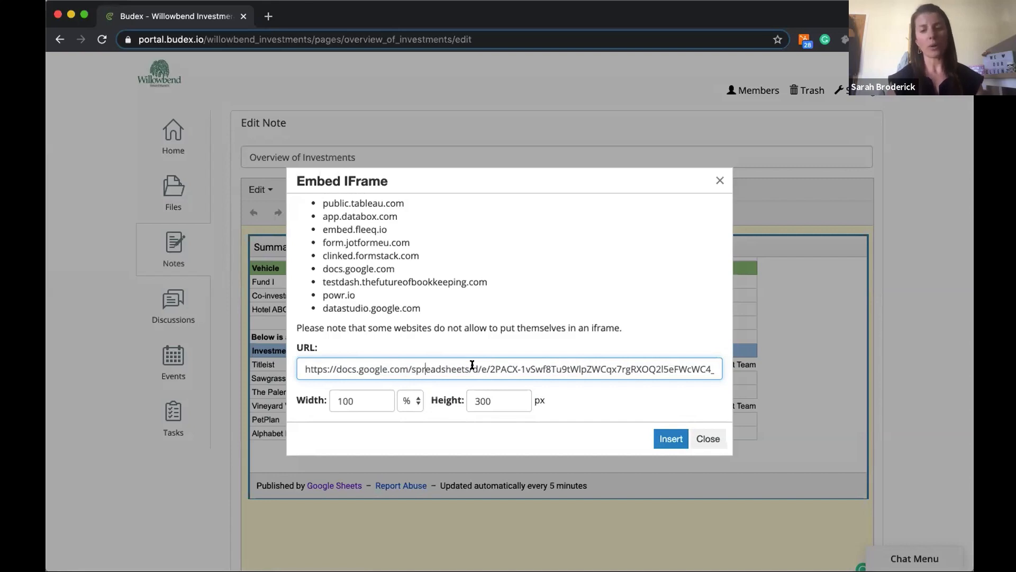
Move through the rest of the embedded spreadsheet's URL to examine the full address.
key("Right")
key("Right")
key("Right")
key("Right")
key("Right")
key("Right")
key("Right")
key("Right")
key("Right")
key("Right")
key("Right")
key("Right")
key("Right")
key("Right")
key("Right")
key("Right")
key("Right")
key("Right")
key("Right")
key("Right")
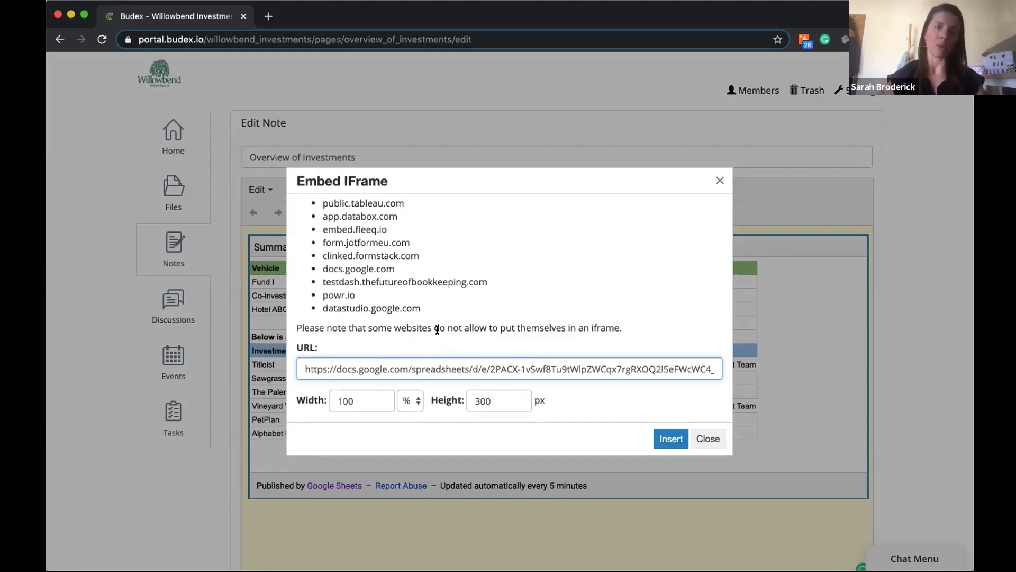
left_click(472, 373)
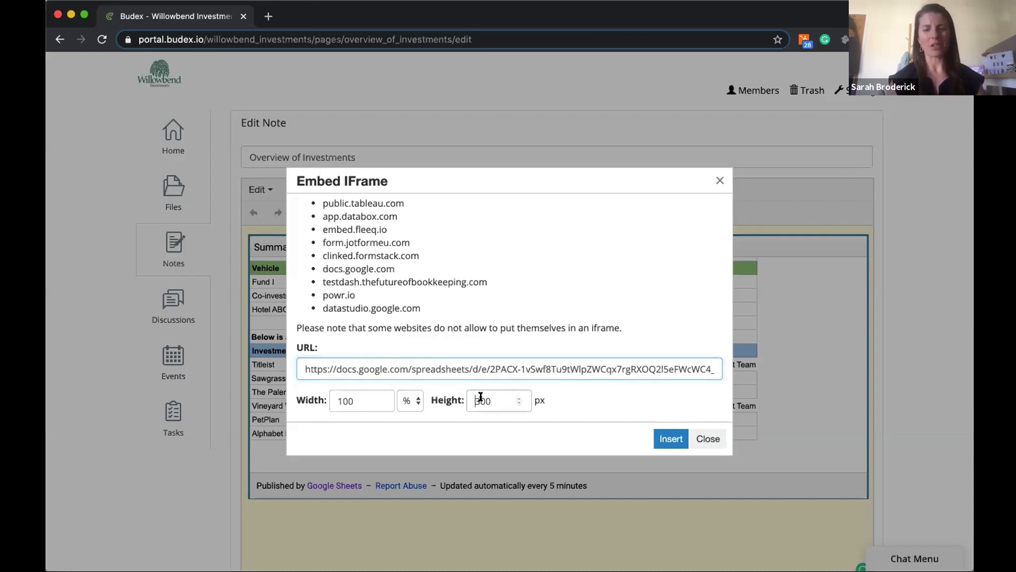
Set the embedded spreadsheet's height to 250 px and insert it into the note.
double_click(488, 398)
type("250")
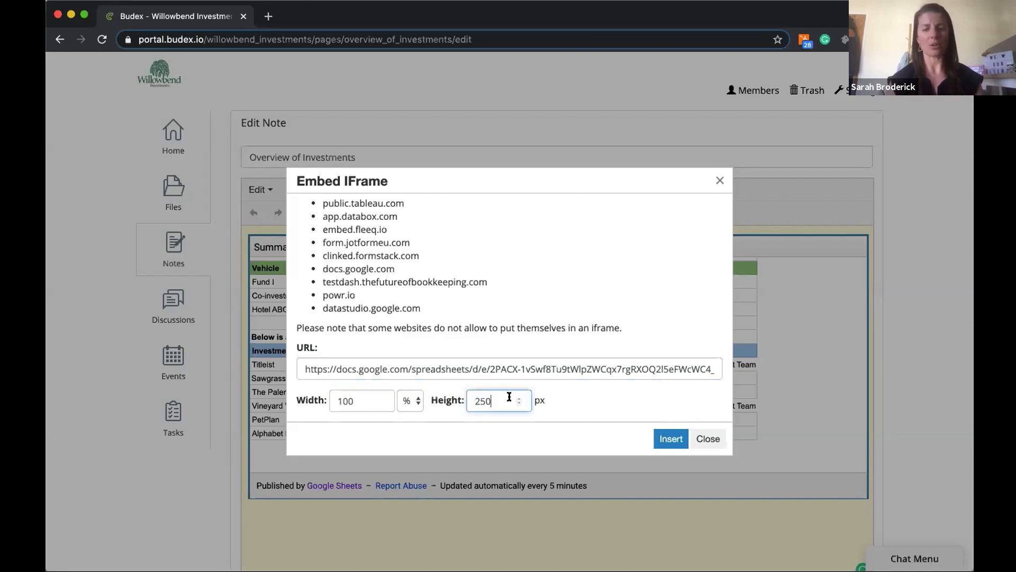
left_click(665, 439)
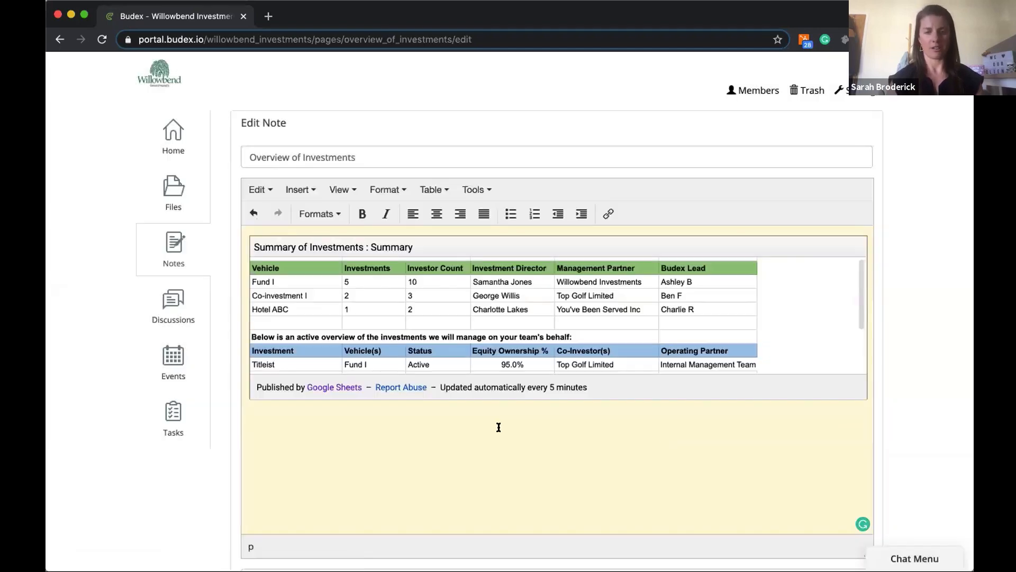
Reopen the IFrame settings of the embedded spreadsheet, set its height to 400 px and insert it again.
left_click(418, 313)
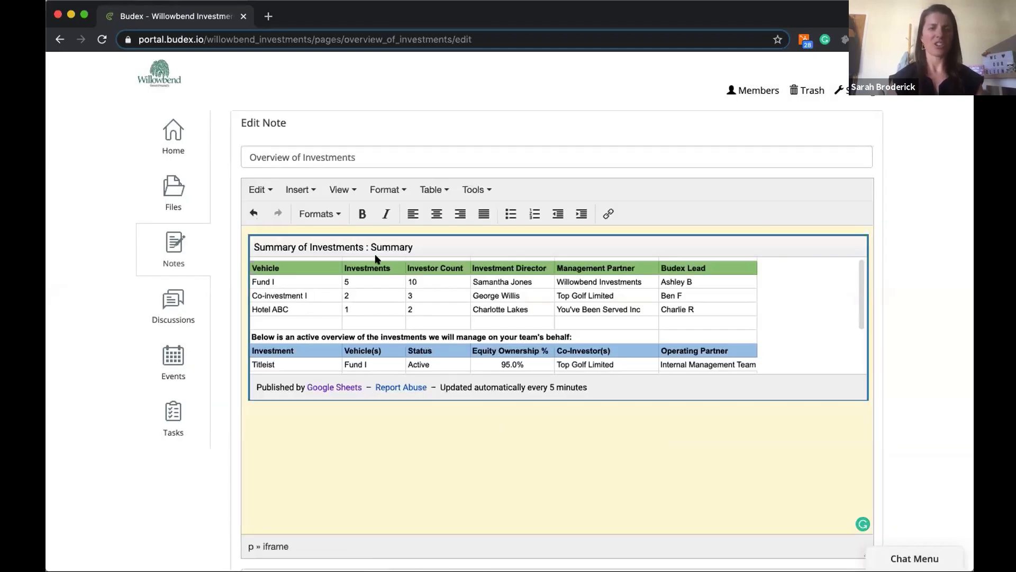
left_click(300, 189)
left_click(307, 318)
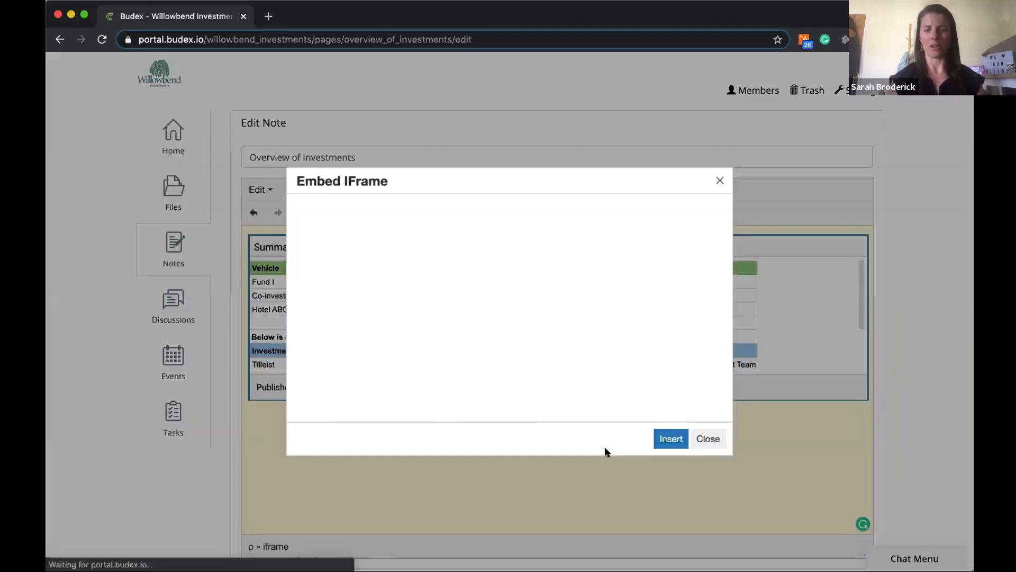
scroll(545, 377, "down", 3)
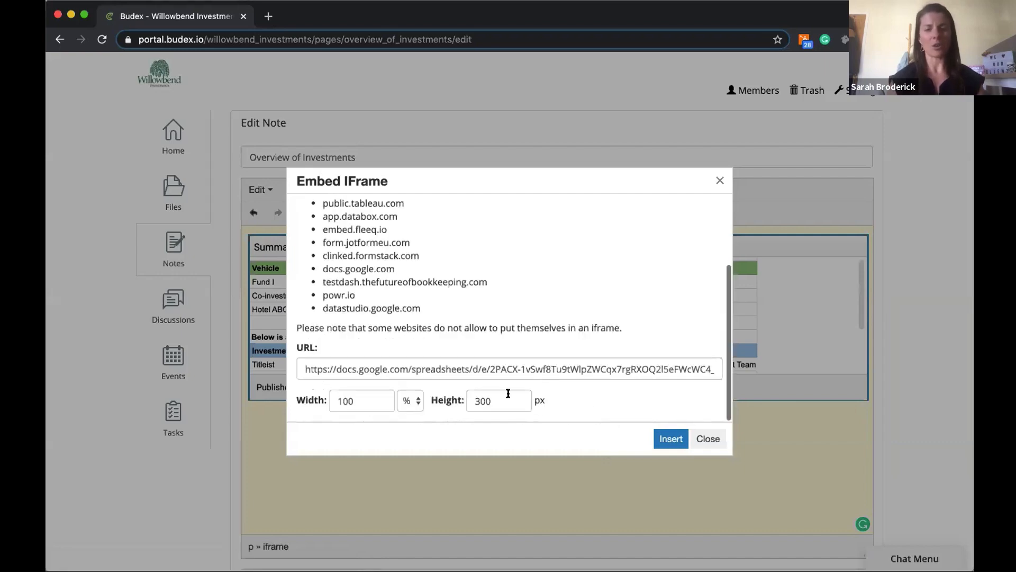
left_click_drag(491, 401, 447, 405)
type("400")
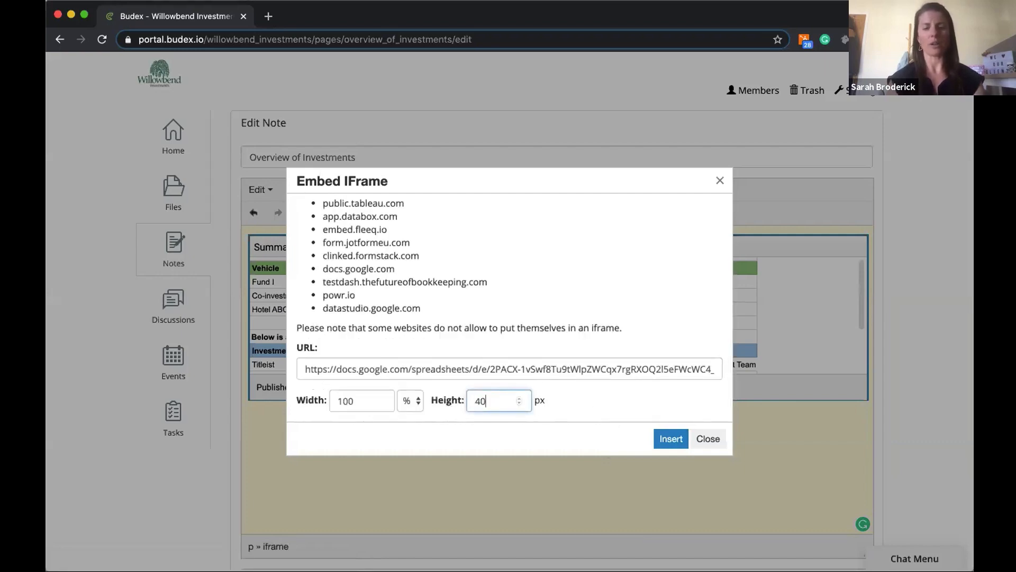
left_click(657, 439)
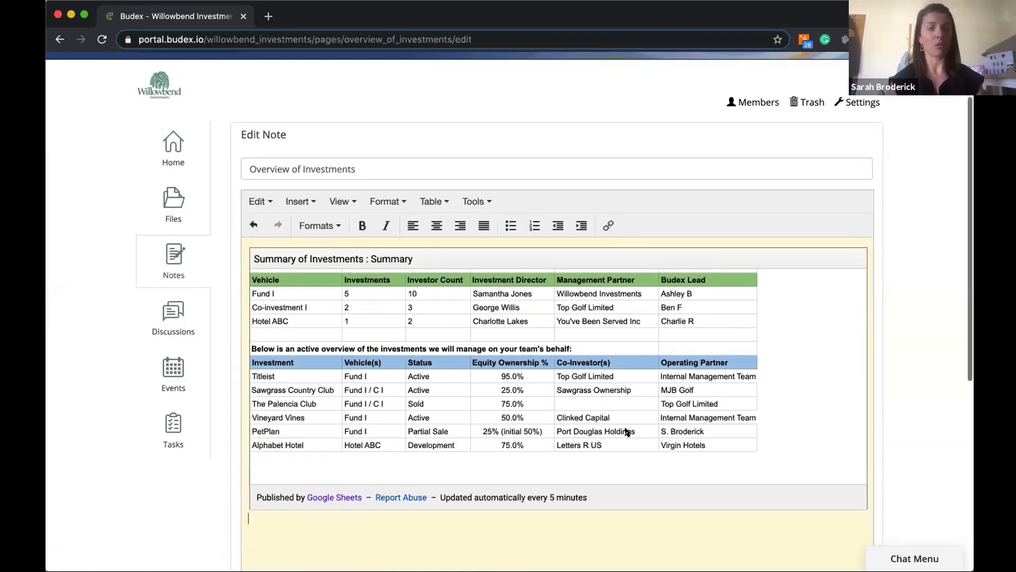
Save the Overview of Investments note and go back to the list of group notes.
scroll(530, 424, "down", 5)
left_click(259, 402)
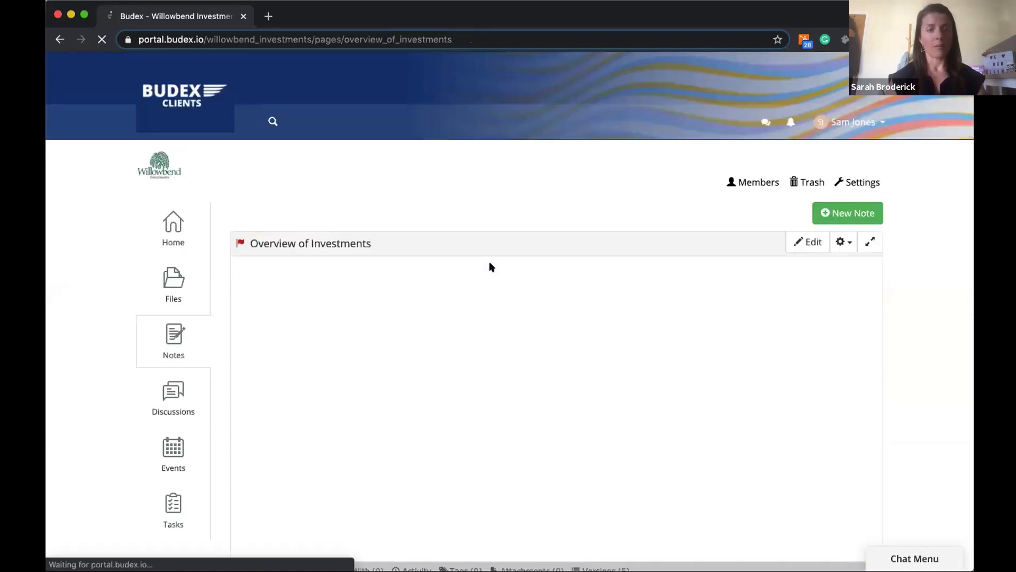
left_click(170, 334)
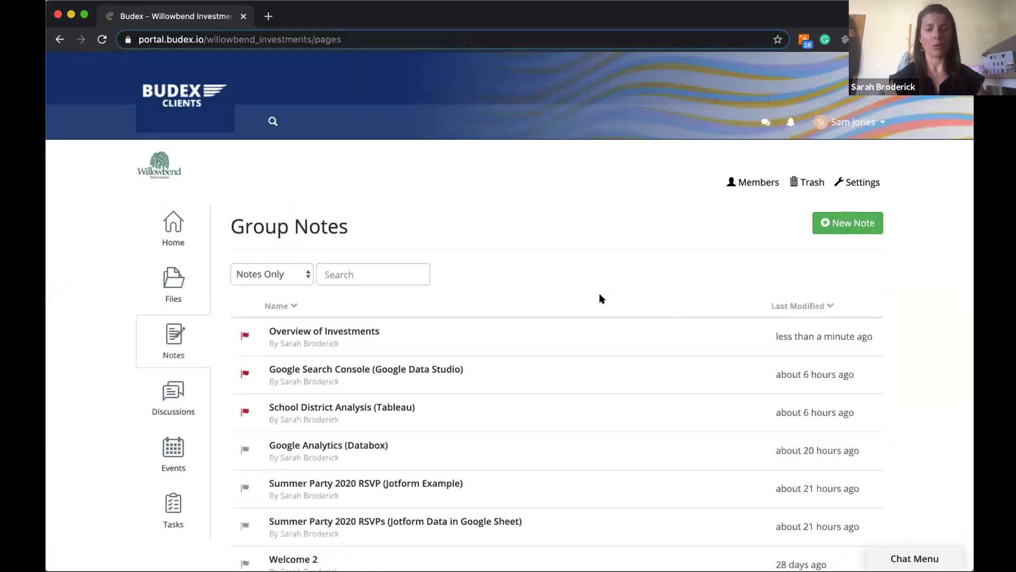
Open the Google Search Console (Google Data Studio) note and bring its embedded report into view.
scroll(609, 300, "down", 3)
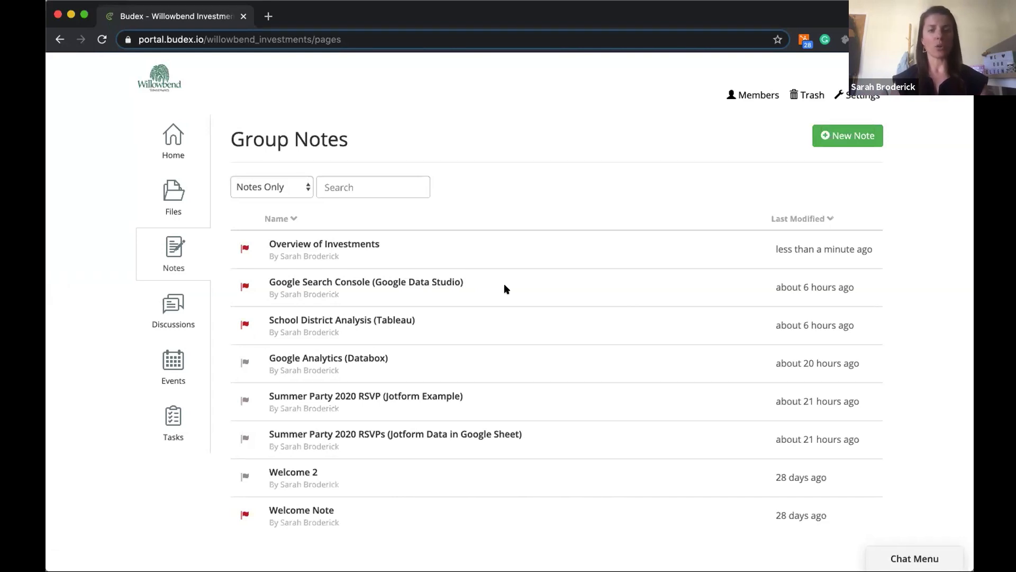
scroll(504, 289, "up", 3)
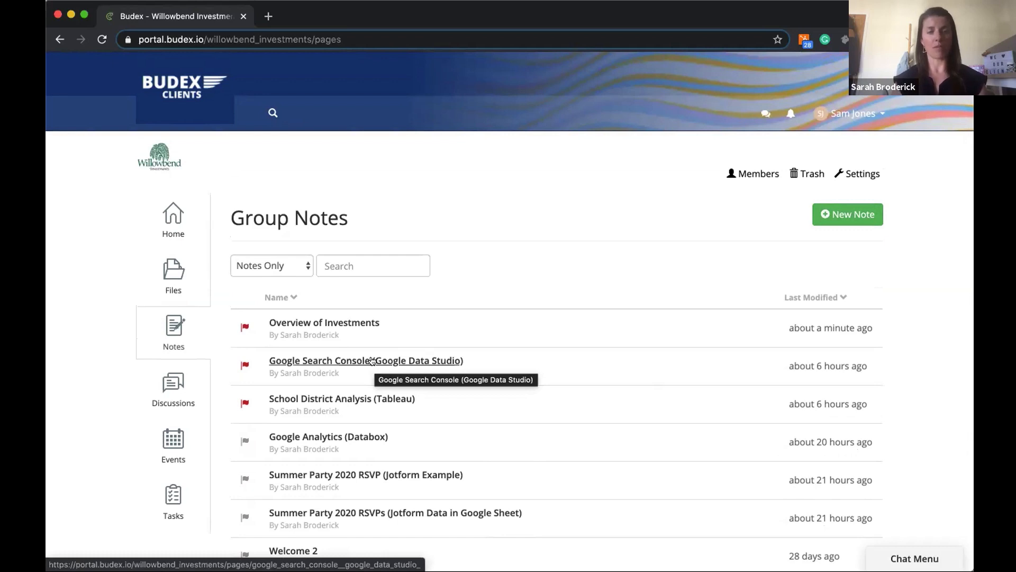
left_click(444, 360)
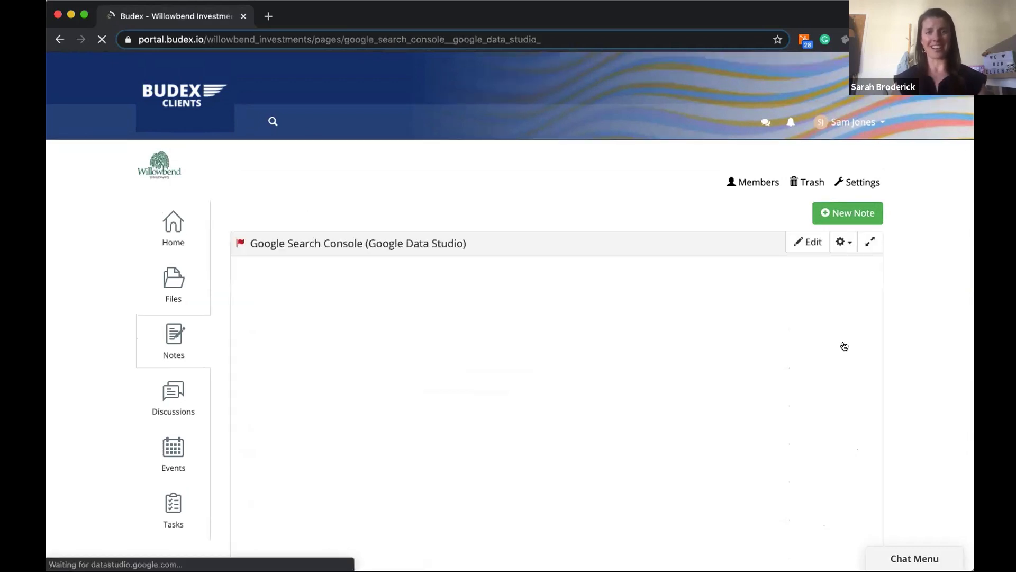
scroll(904, 364, "down", 2)
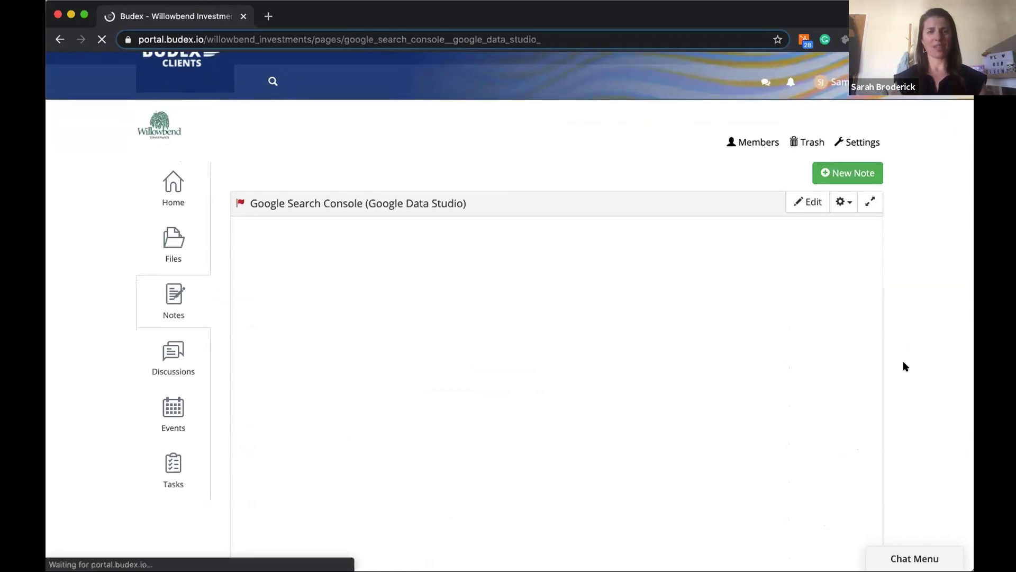
scroll(905, 365, "down", 3)
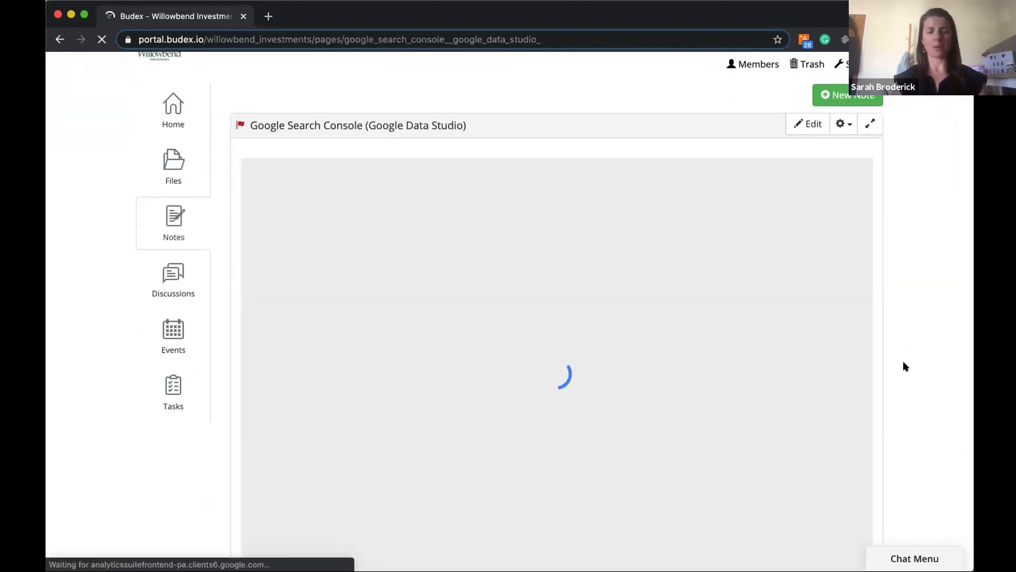
scroll(905, 366, "down", 2)
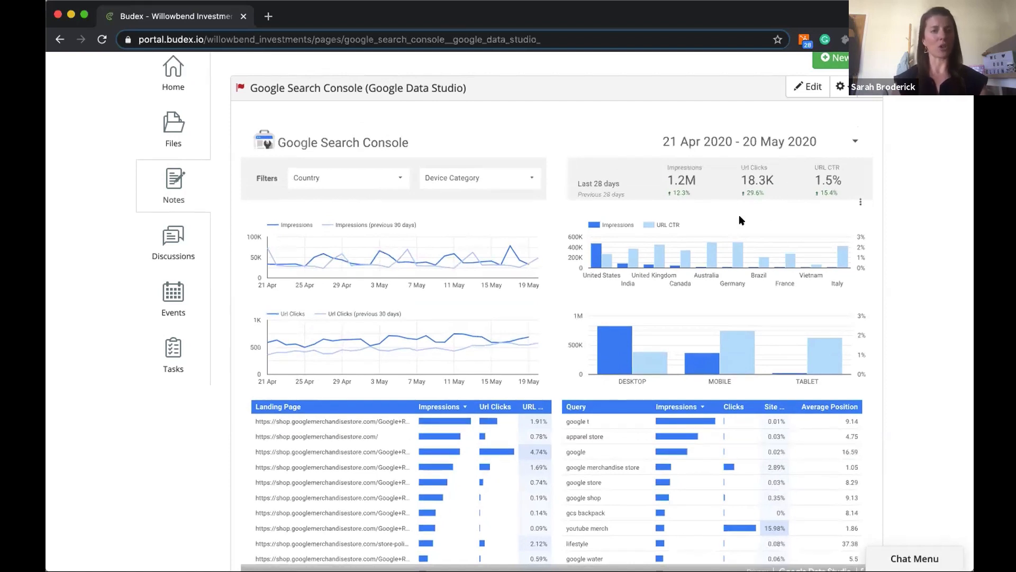
Change the report's start date to 24 March 2020 and apply the new date range.
left_click(845, 141)
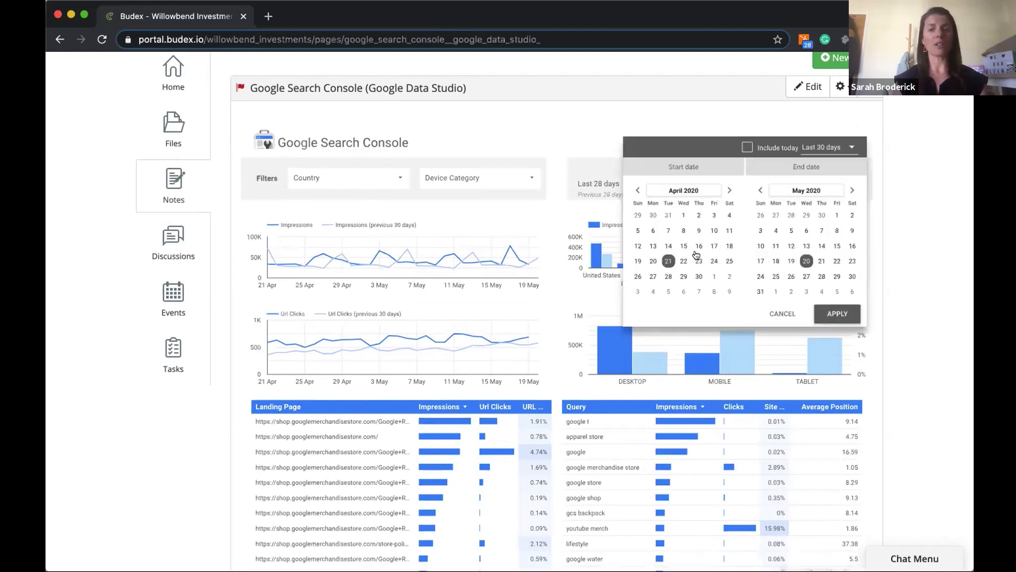
left_click(635, 190)
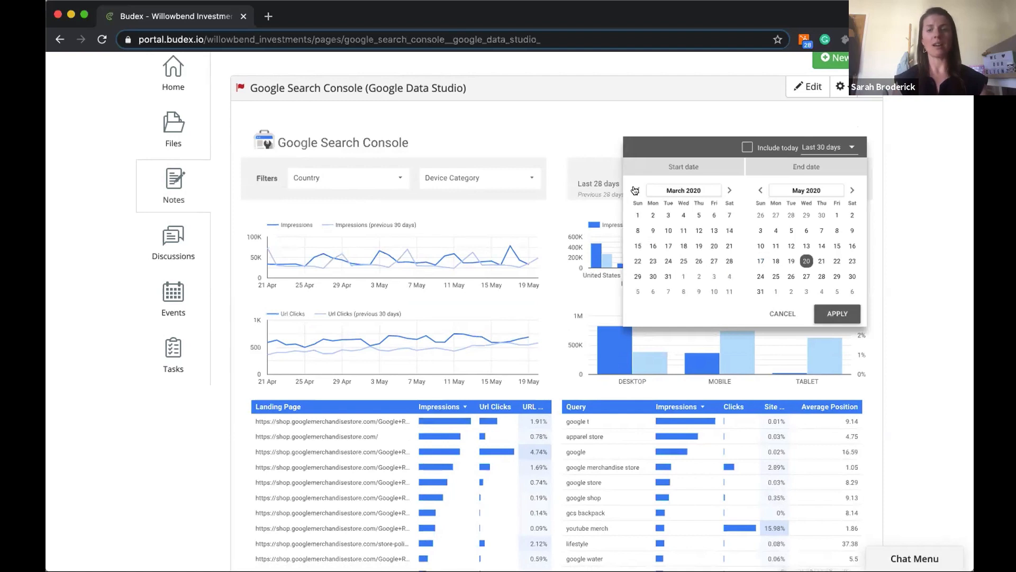
left_click(669, 261)
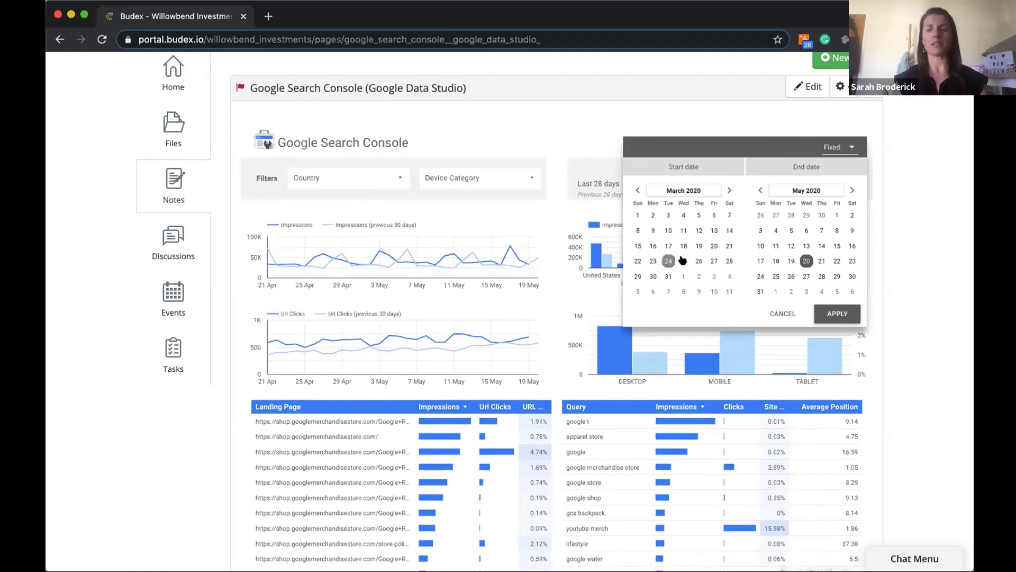
left_click(837, 315)
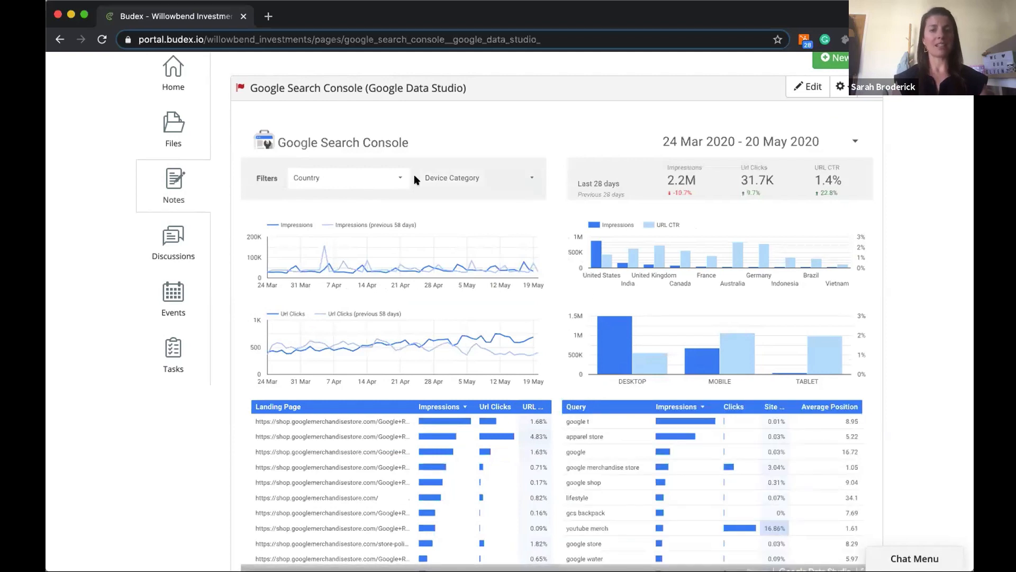
Filter the report's Country selection to the United States only.
left_click(386, 178)
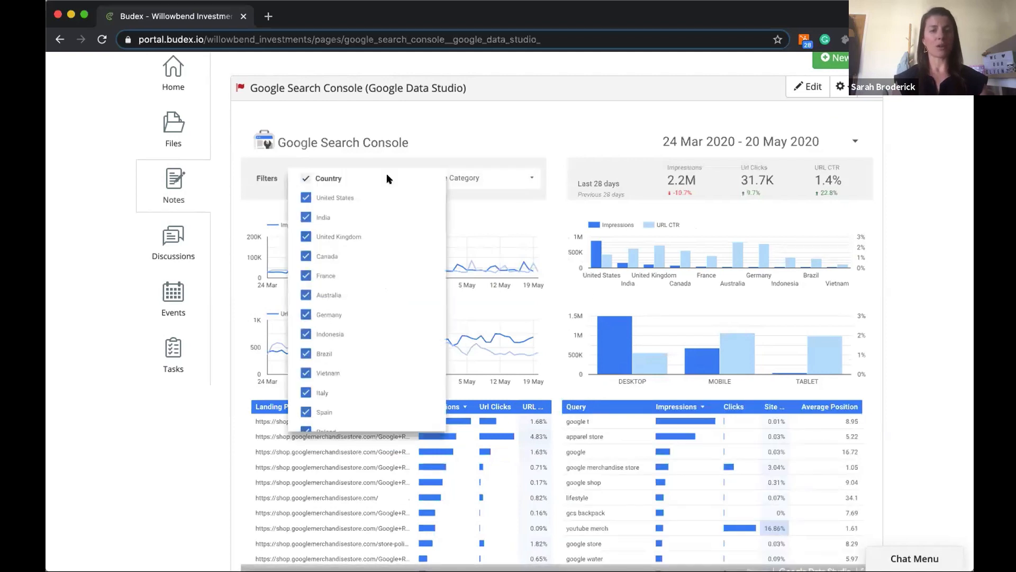
left_click(305, 179)
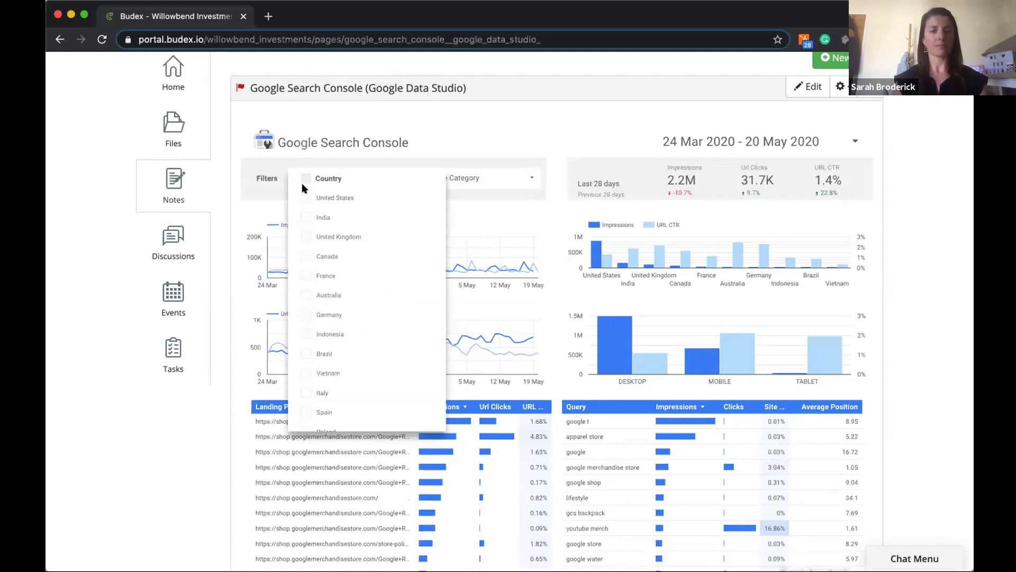
left_click(416, 197)
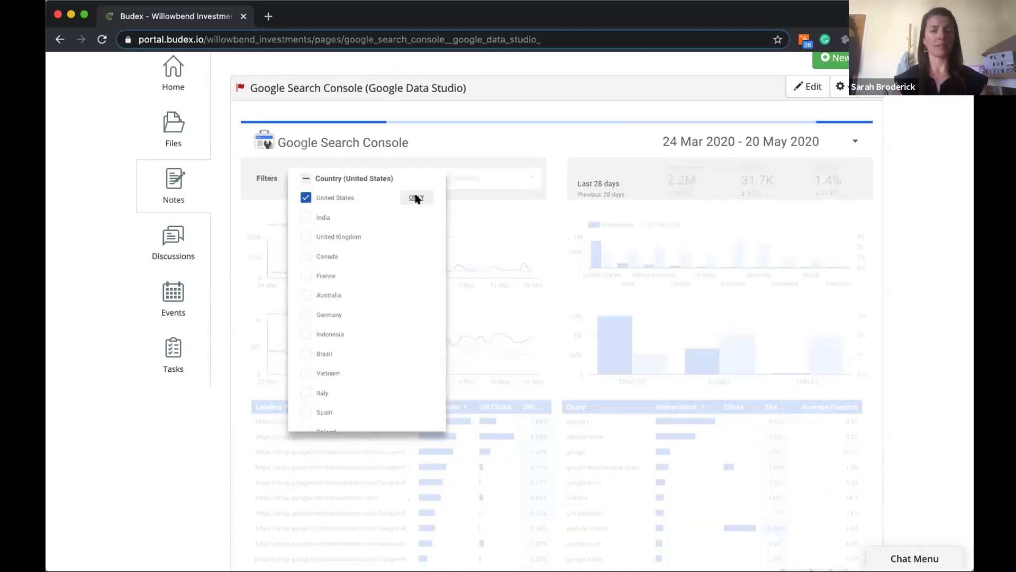
left_click(534, 153)
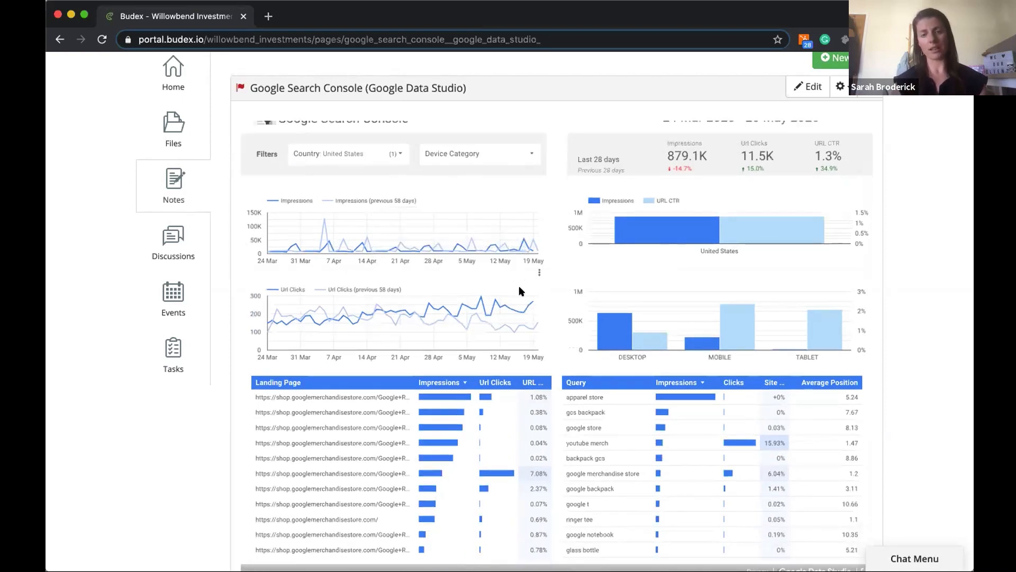
Toggle the Landing Page table's sort order by Impressions twice.
scroll(521, 288, "down", 5)
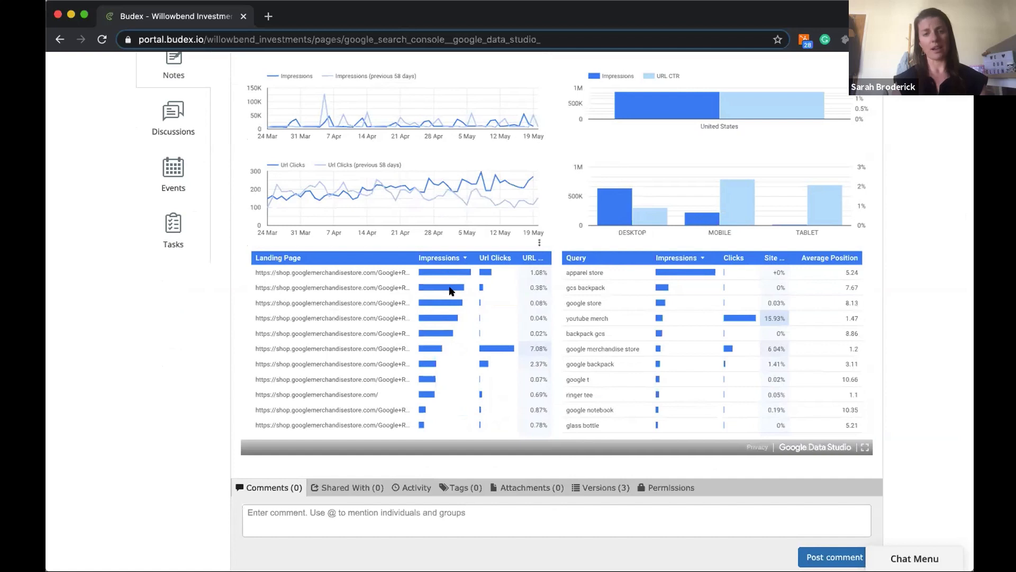
scroll(449, 280, "down", 1)
scroll(450, 286, "up", 1)
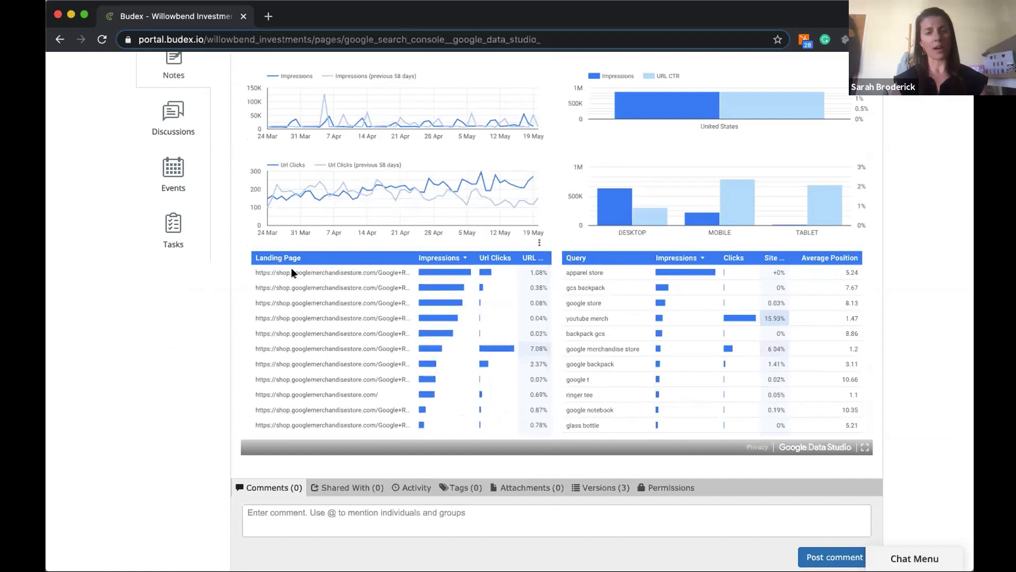
left_click(463, 257)
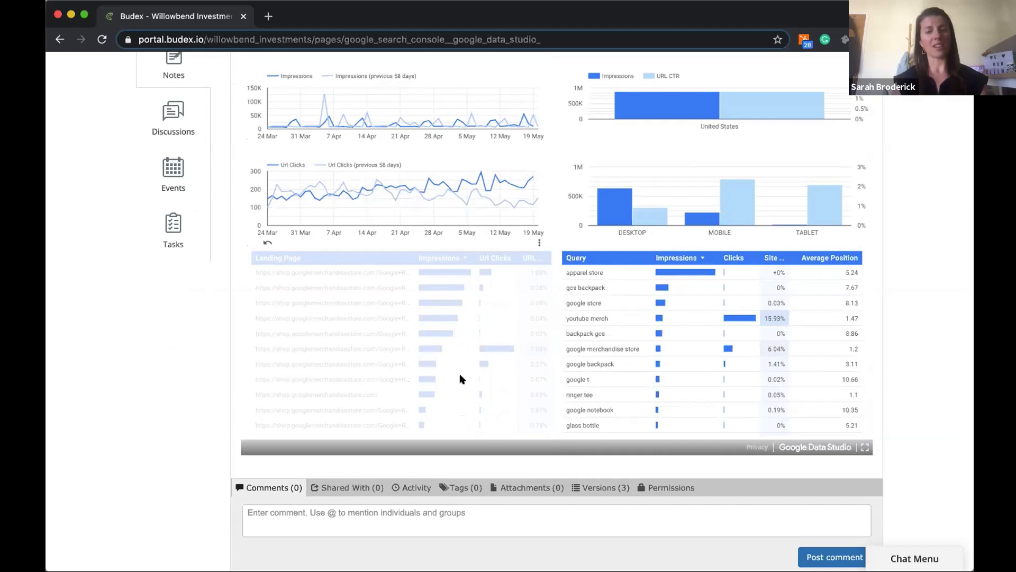
left_click(462, 259)
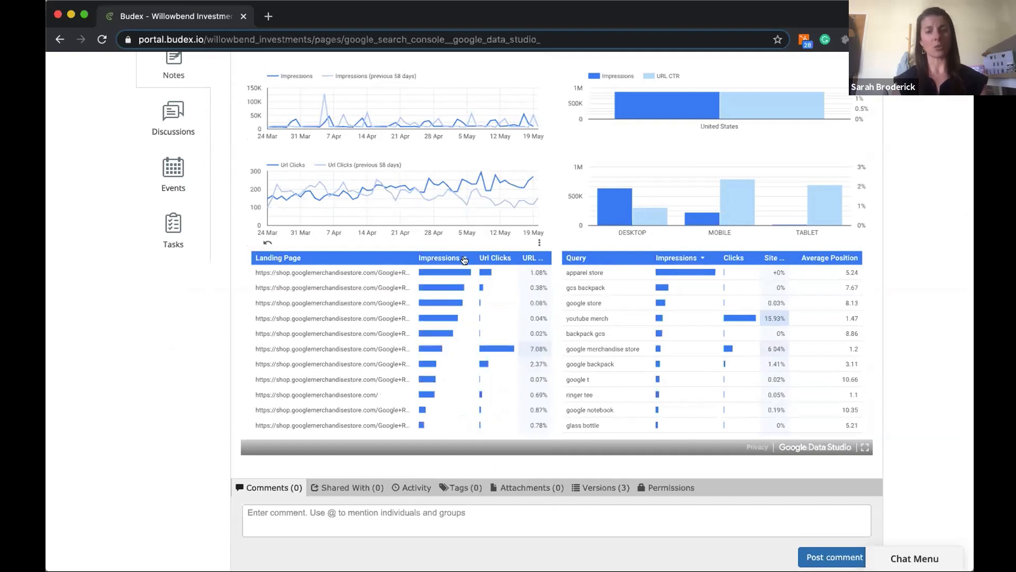
Review the top of the filtered report and return to the group notes list.
scroll(554, 256, "up", 2)
scroll(552, 257, "up", 5)
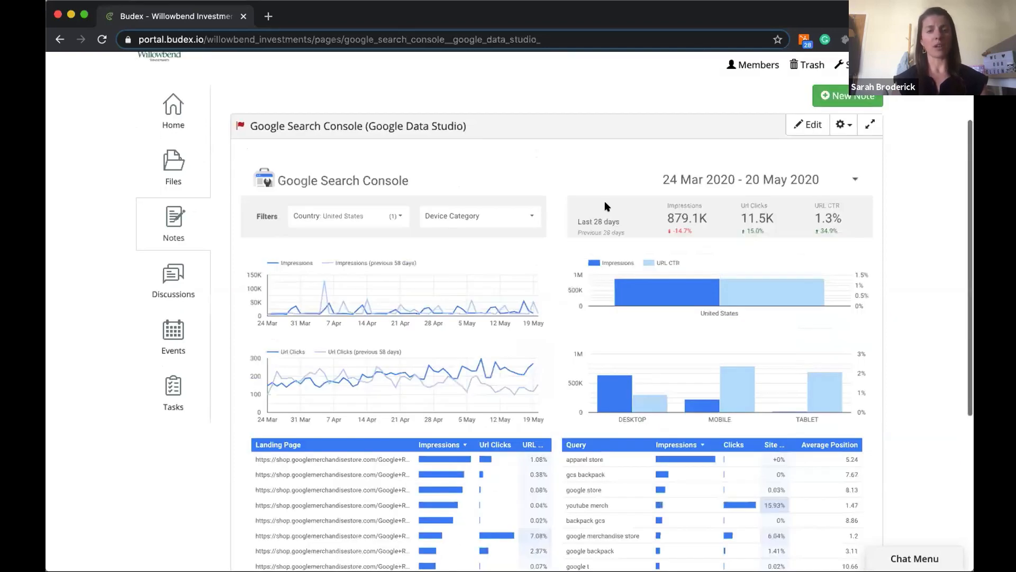
left_click(169, 310)
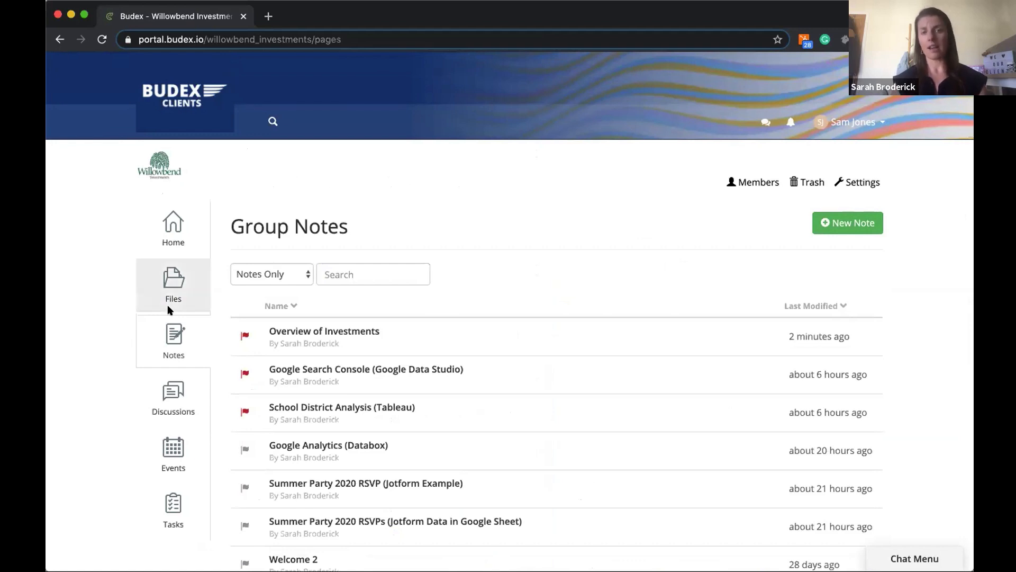
Open the Google Analytics (Databox) note from the group notes list and show its full embedded dashboard.
scroll(543, 301, "down", 2)
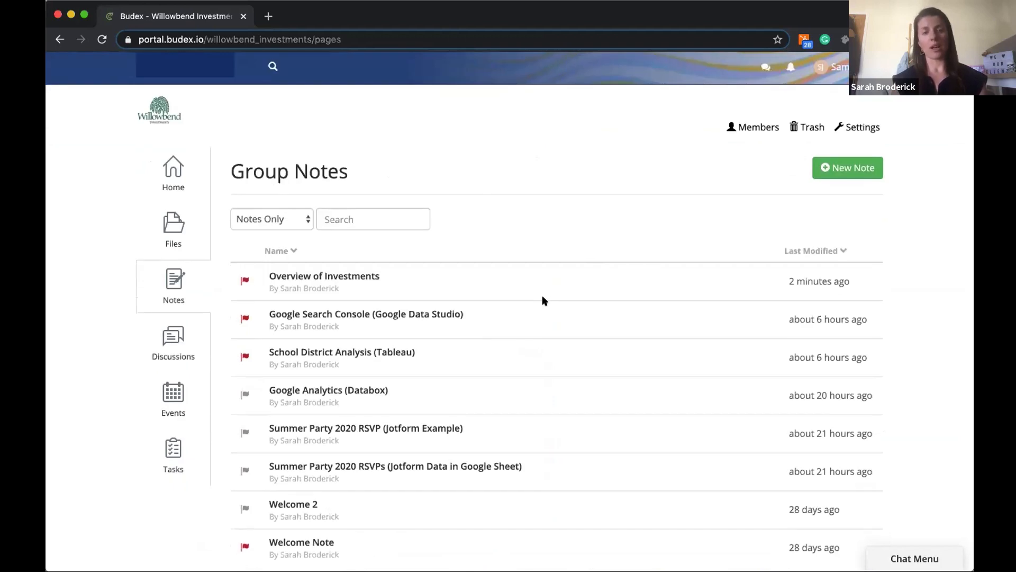
scroll(543, 300, "down", 1)
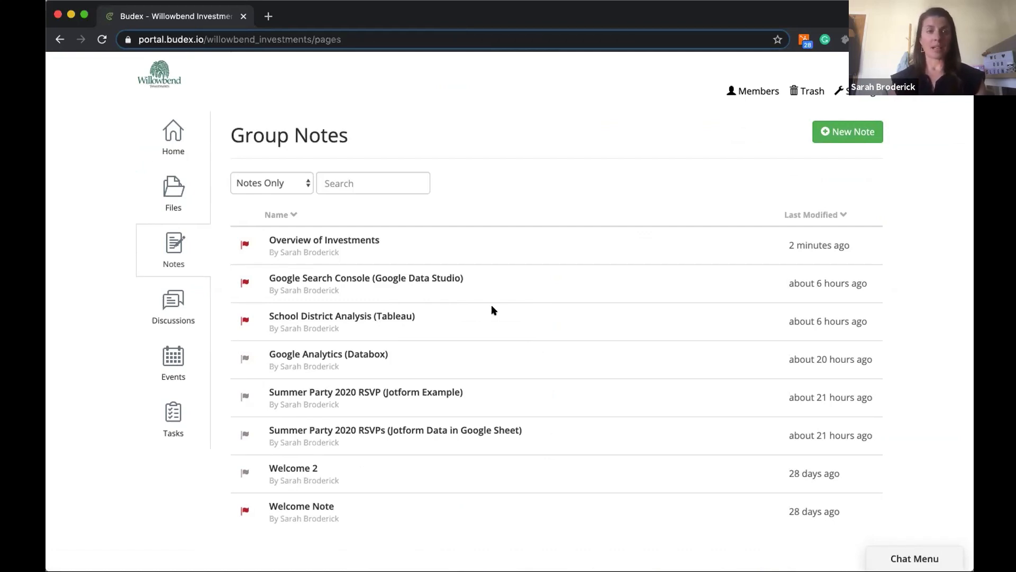
left_click(362, 354)
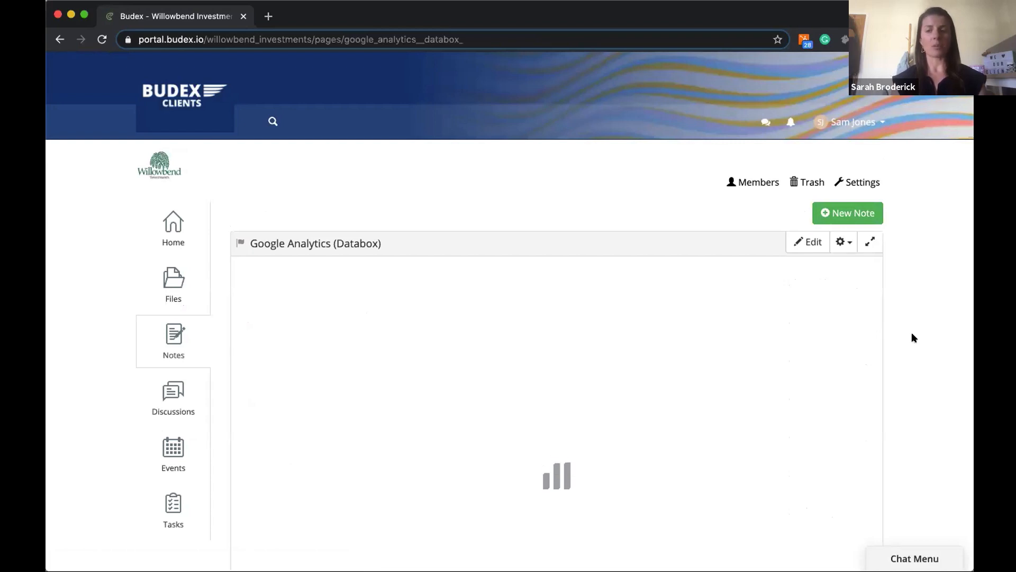
scroll(913, 336, "down", 3)
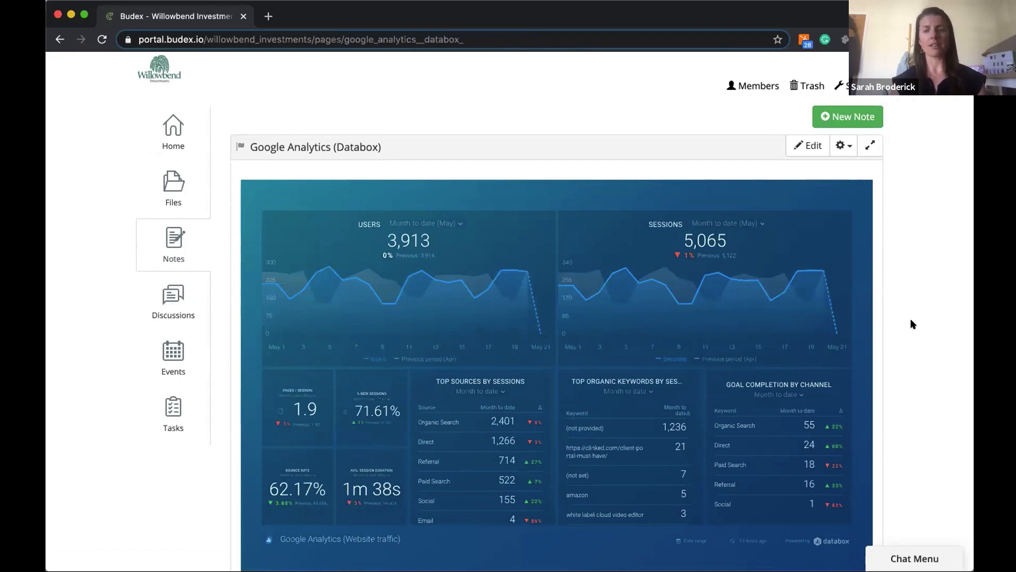
scroll(910, 318, "down", 1)
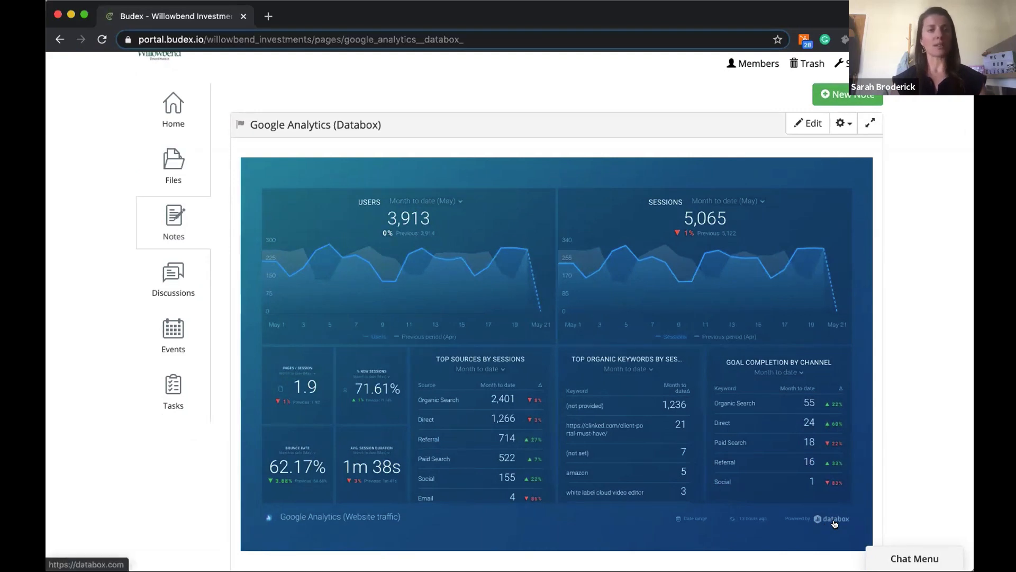
Set the Sessions chart's period to Last 30 Days and the Users chart's period to Last Month.
left_click(759, 202)
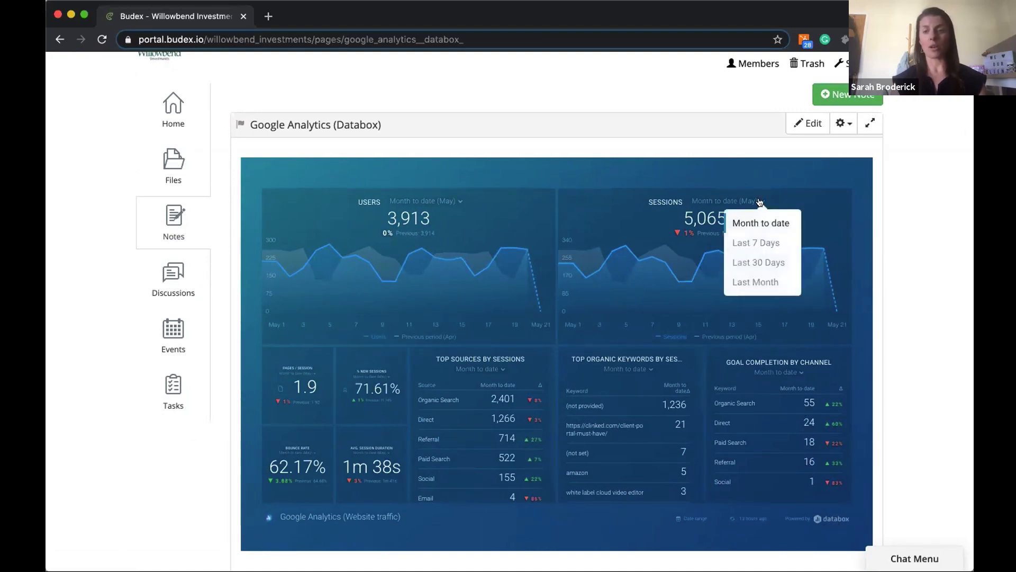
left_click(757, 256)
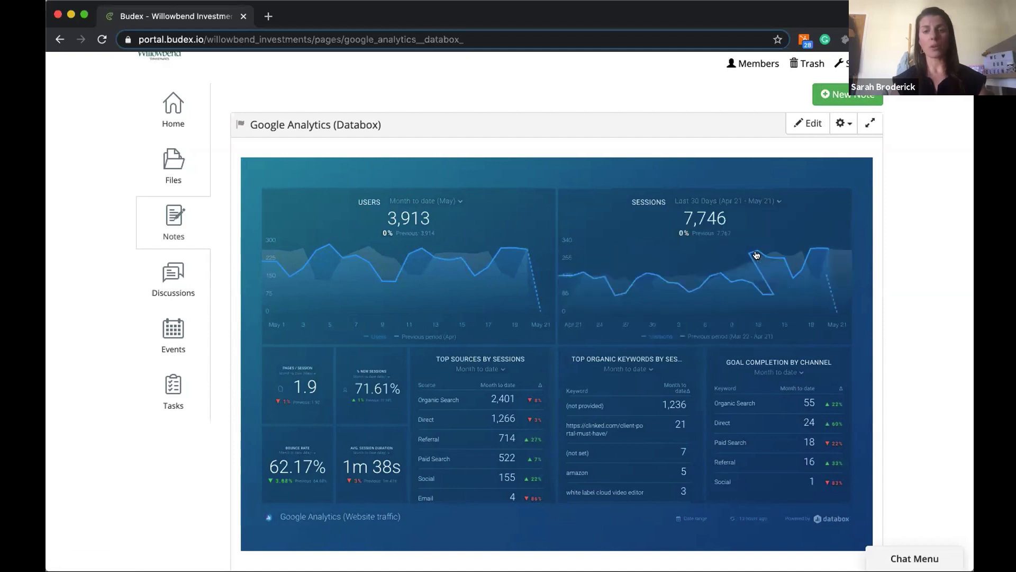
left_click(455, 202)
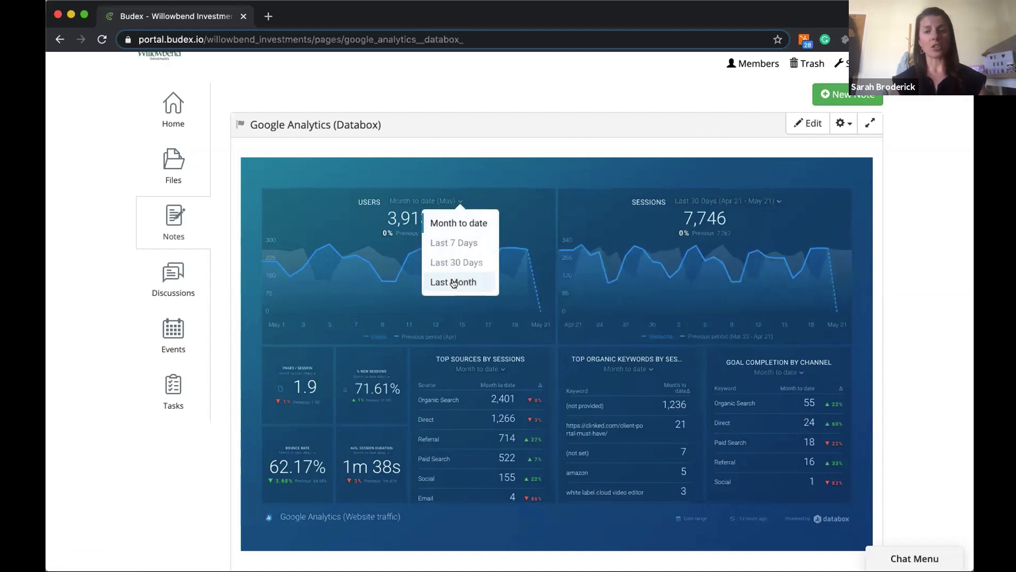
left_click(453, 282)
Change the Users chart's period to Last 30 Days.
scroll(508, 265, "down", 1)
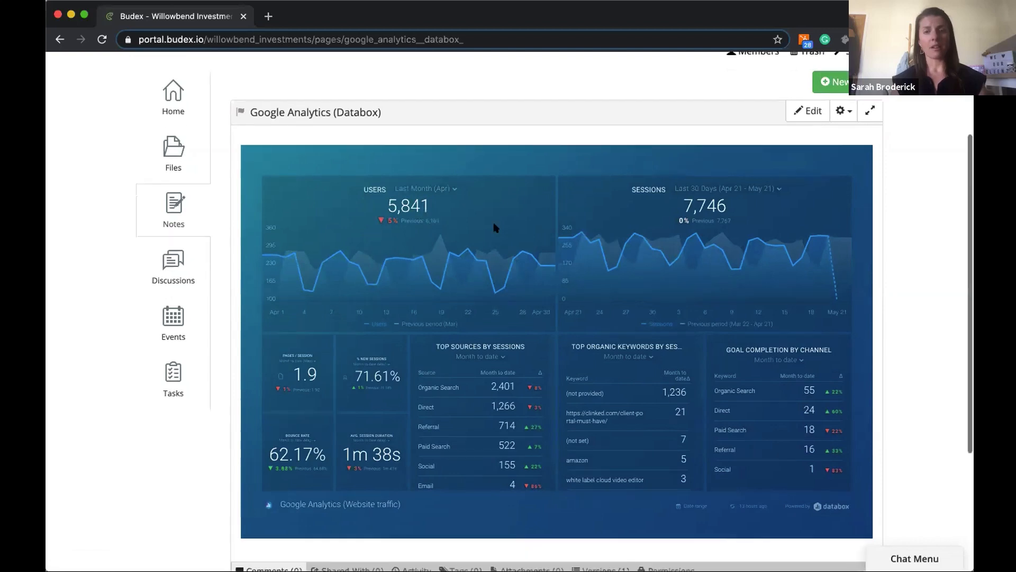
scroll(495, 228, "down", 1)
left_click(452, 172)
left_click(437, 234)
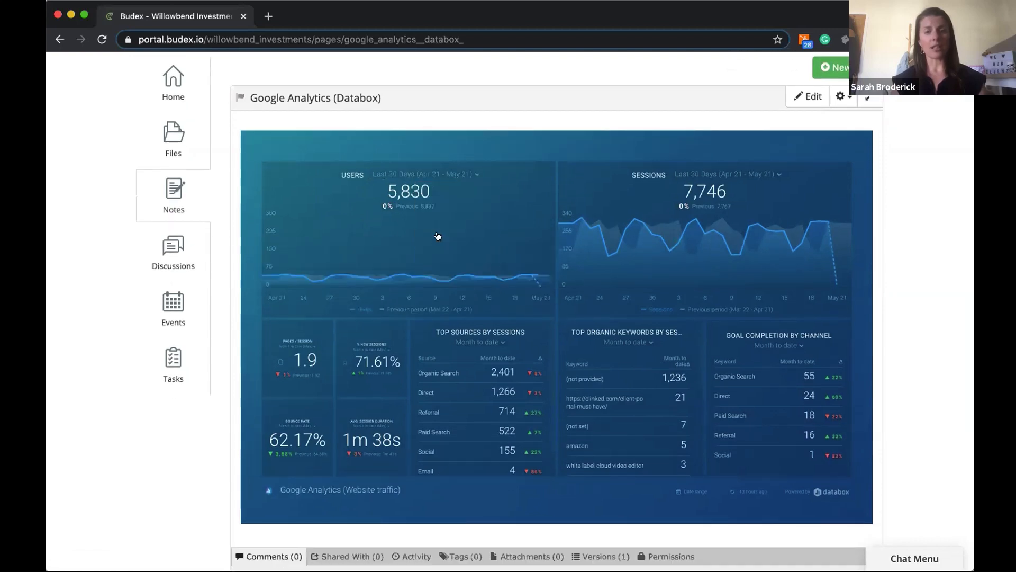
Look through the Top Sources by Sessions table in the dashboard and return to the group notes list.
scroll(516, 361, "down", 1)
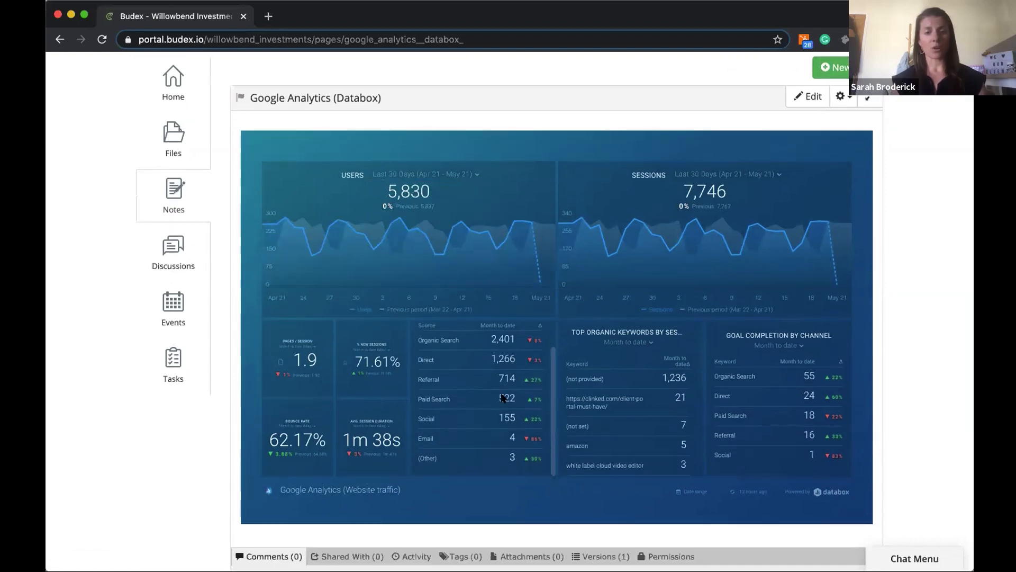
scroll(503, 398, "up", 1)
scroll(509, 349, "up", 1)
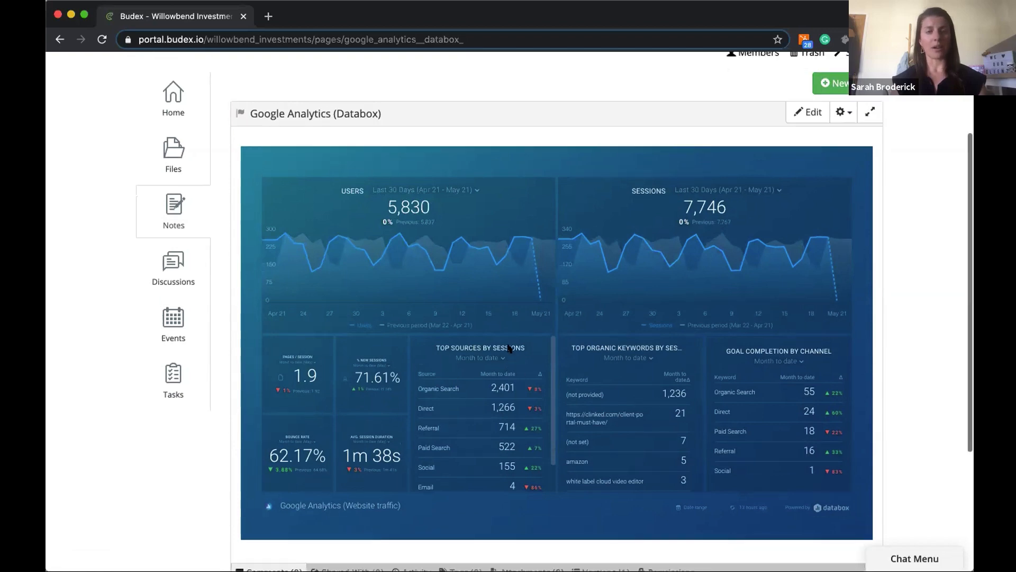
scroll(509, 348, "up", 5)
left_click(174, 334)
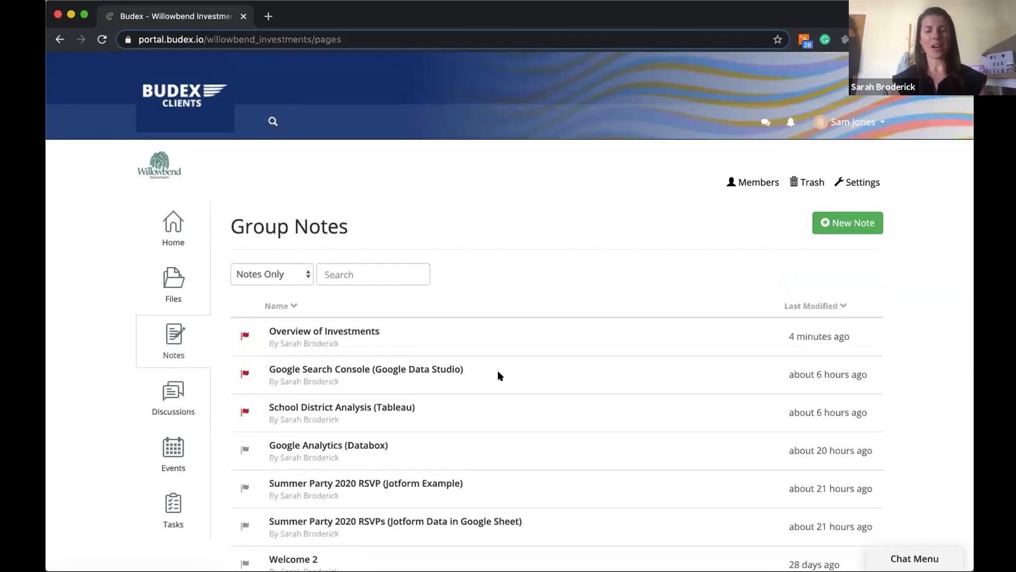
Open the School District Analysis (Tableau) note, inspect data points on its scatter chart, and return to the group notes list.
scroll(495, 373, "down", 3)
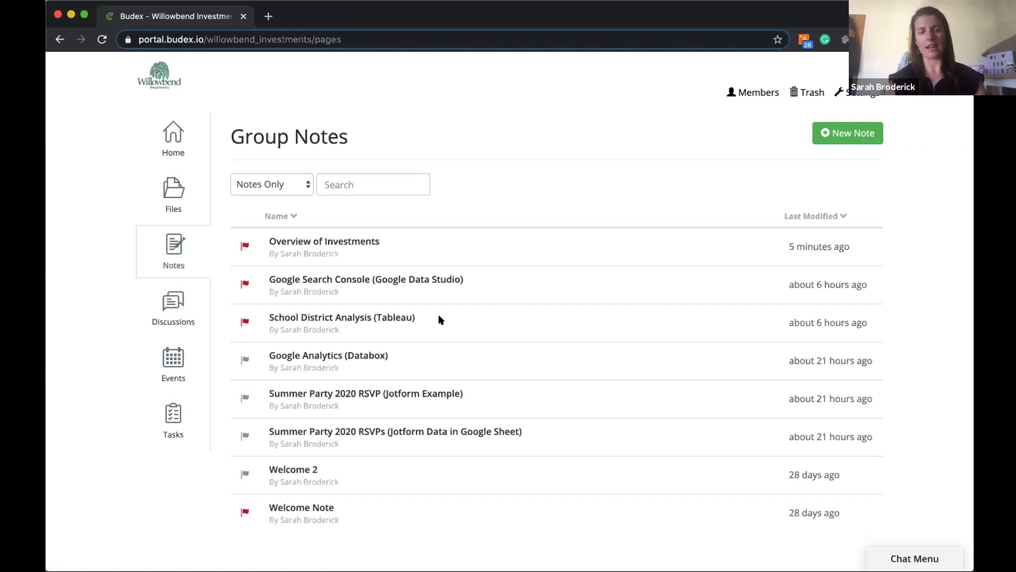
scroll(439, 319, "up", 1)
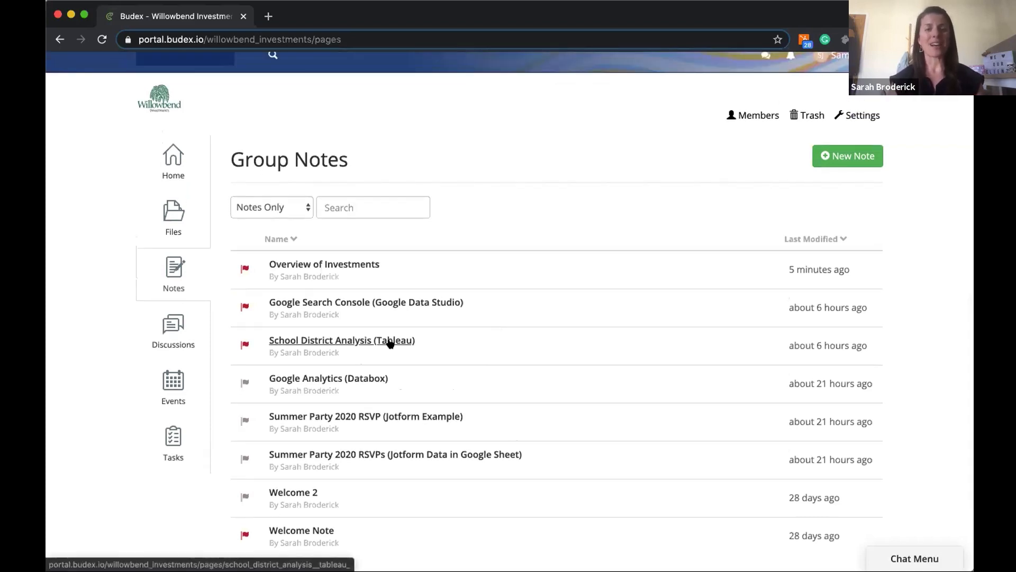
left_click(391, 344)
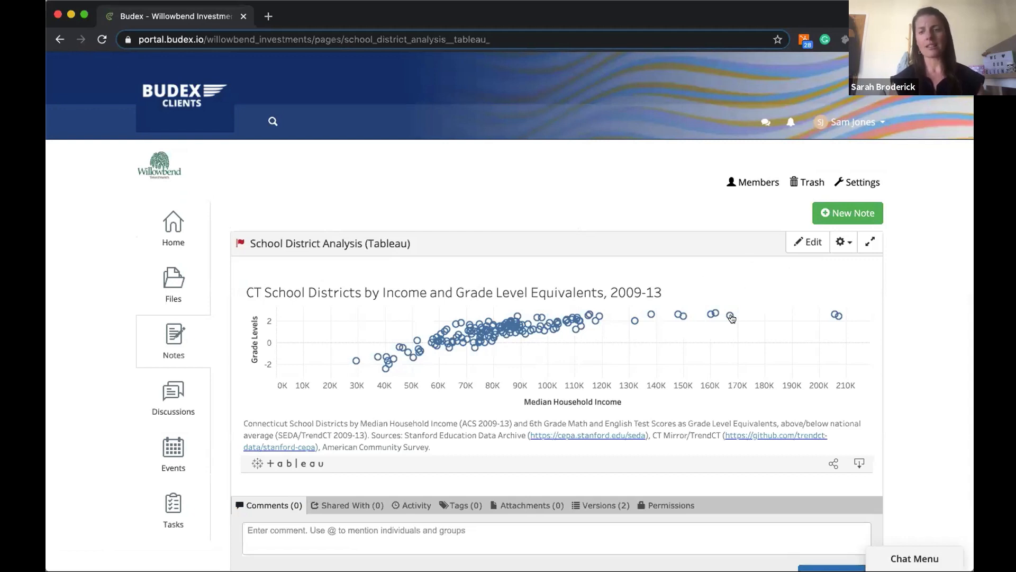
mouse_move(716, 315)
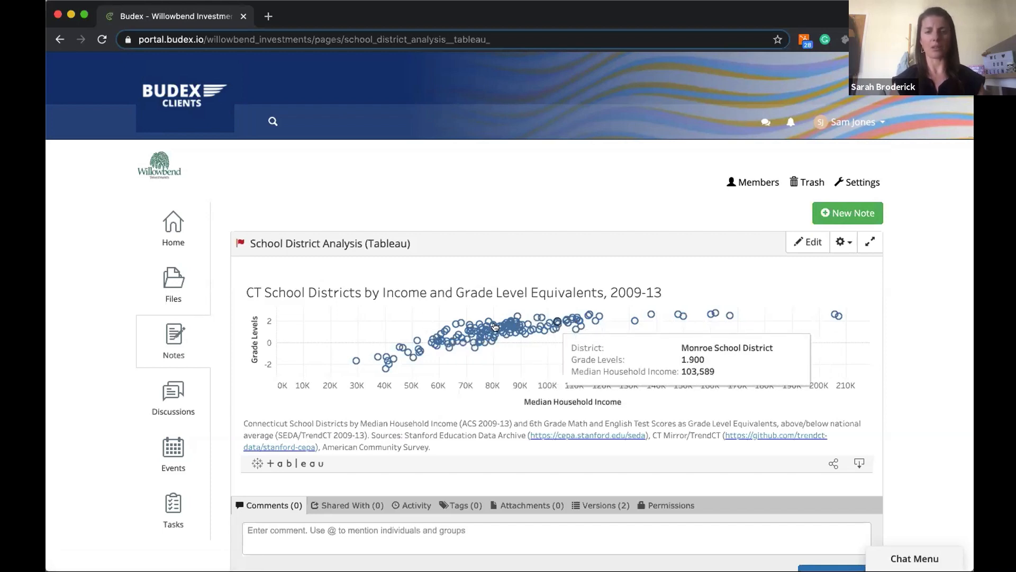
left_click(179, 333)
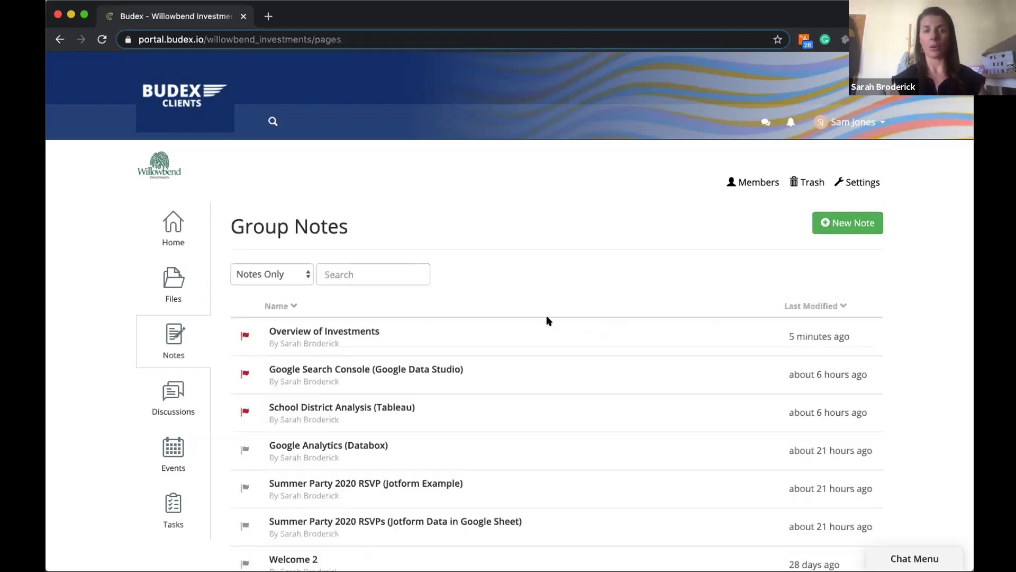
Open the Summer Party 2020 RSVP (Jotform Example) note and review the fields of its embedded form.
scroll(548, 321, "down", 1)
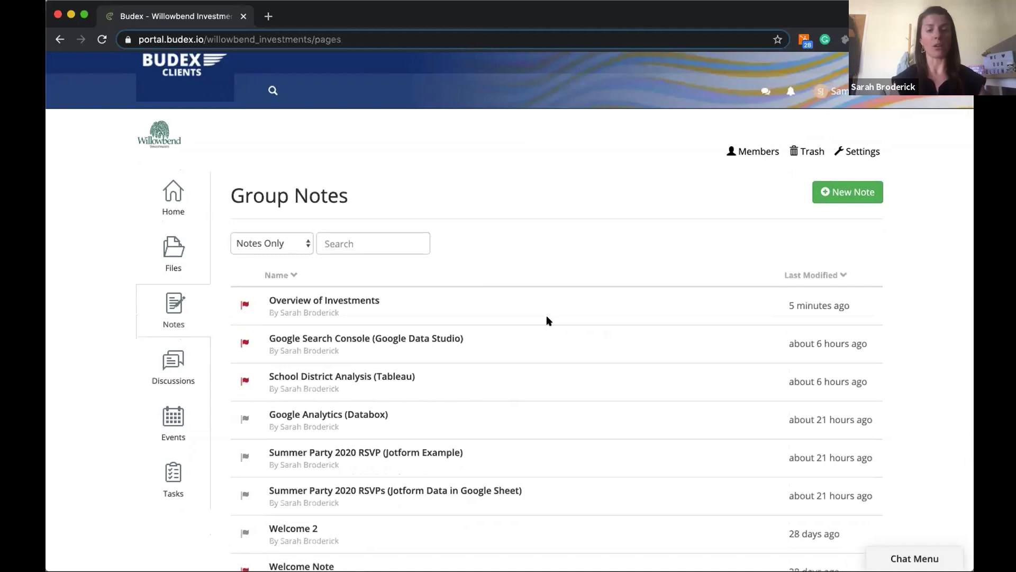
scroll(548, 320, "down", 2)
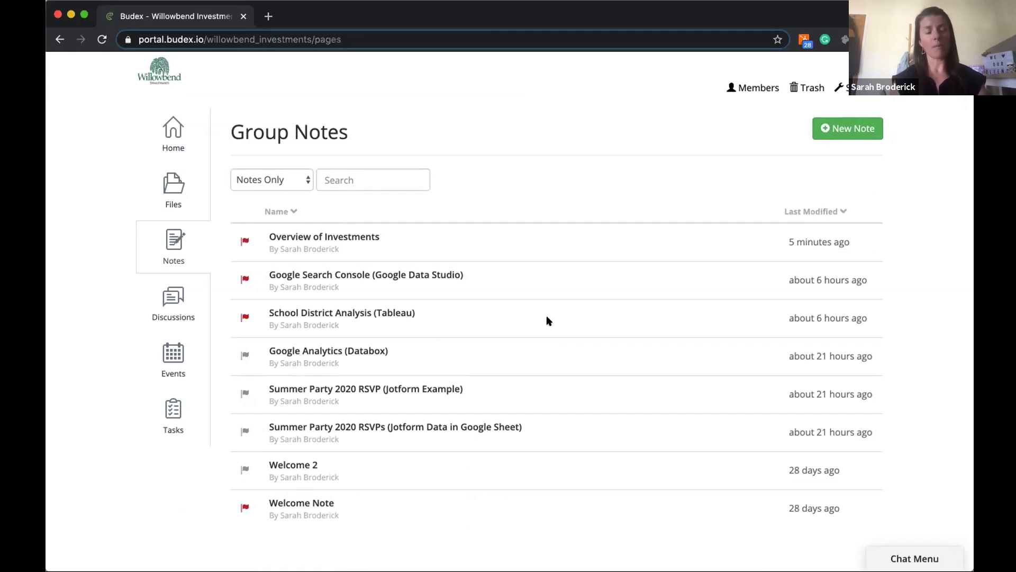
scroll(546, 320, "up", 3)
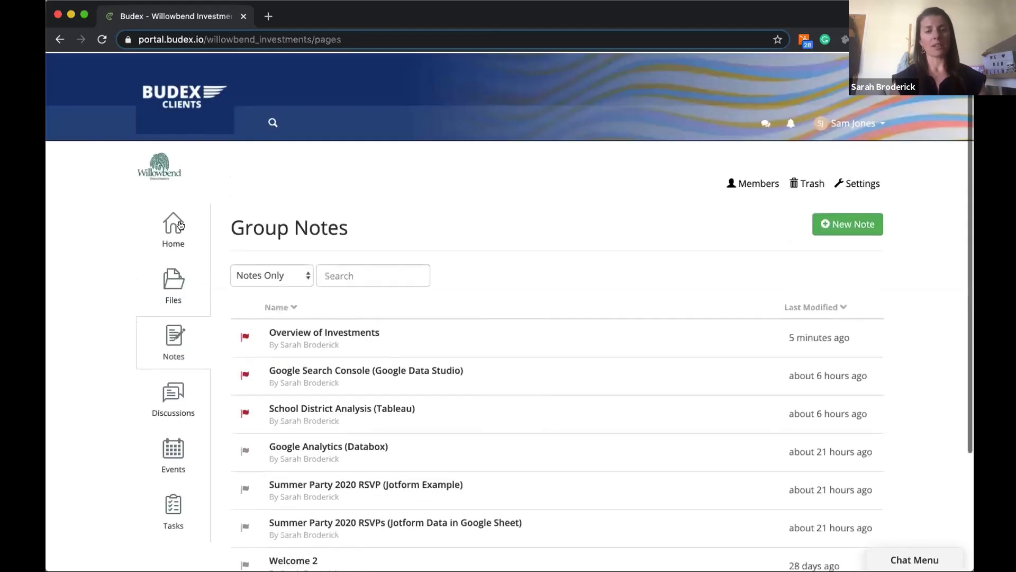
left_click(363, 483)
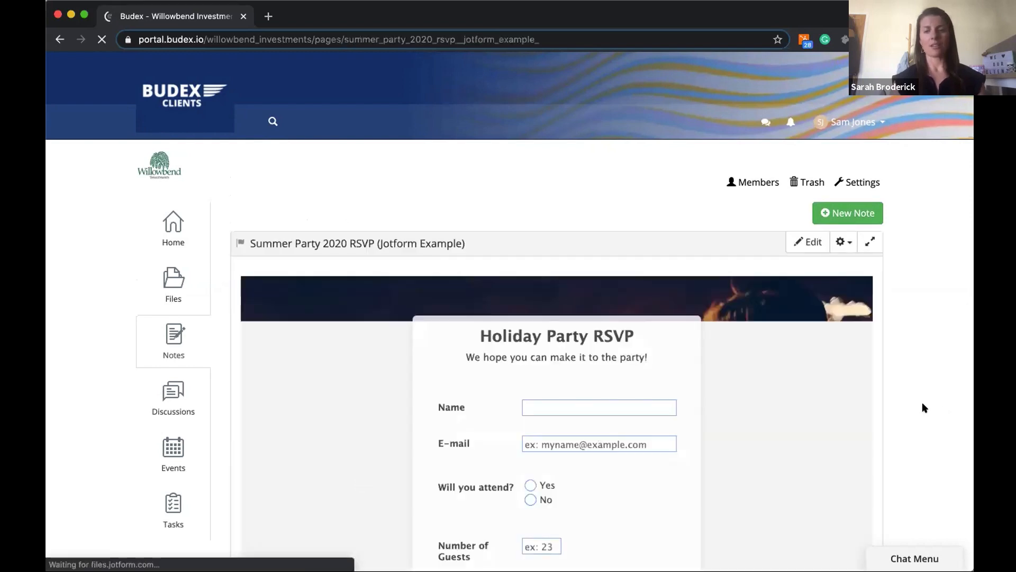
scroll(924, 406, "down", 3)
scroll(923, 407, "down", 3)
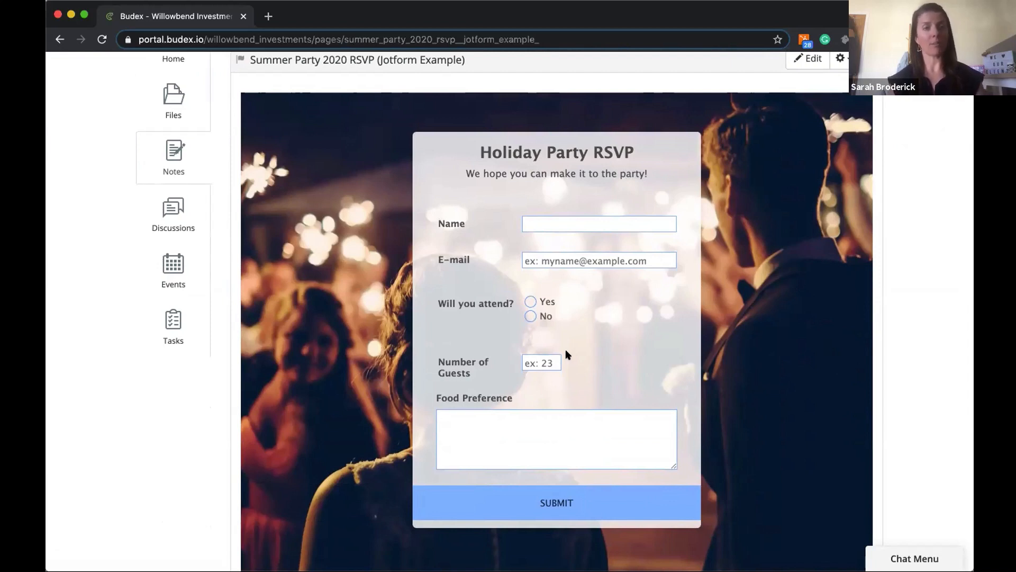
scroll(567, 354, "up", 4)
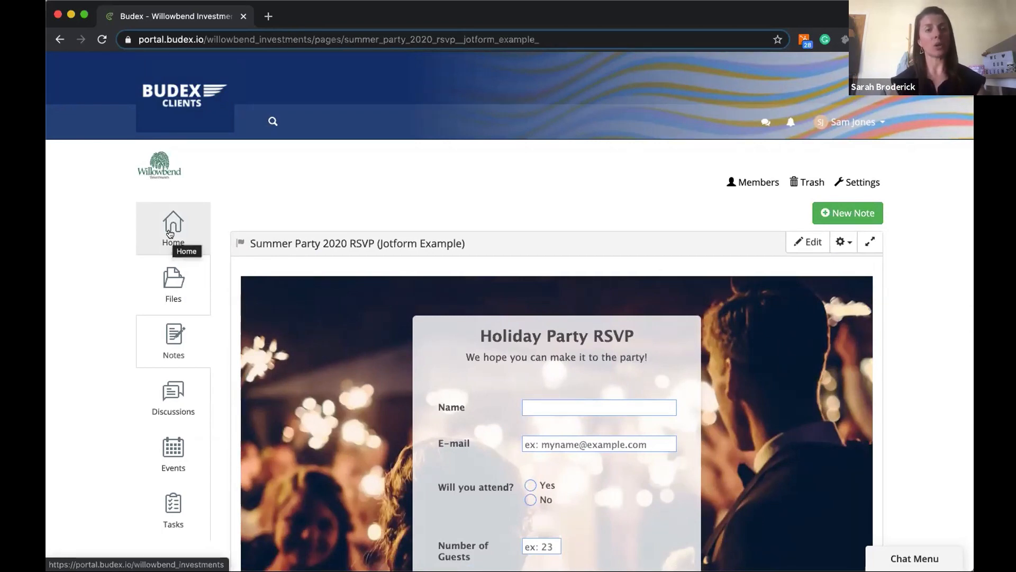
Go to the group's home dashboard and locate the embedded Holiday Party RSVP form widget.
left_click(169, 233)
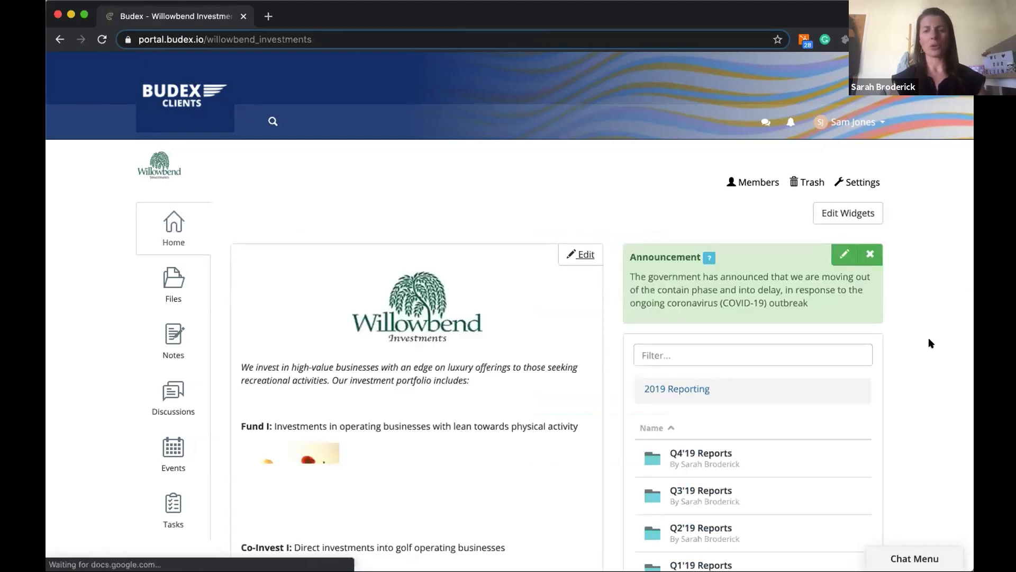
scroll(929, 339, "down", 8)
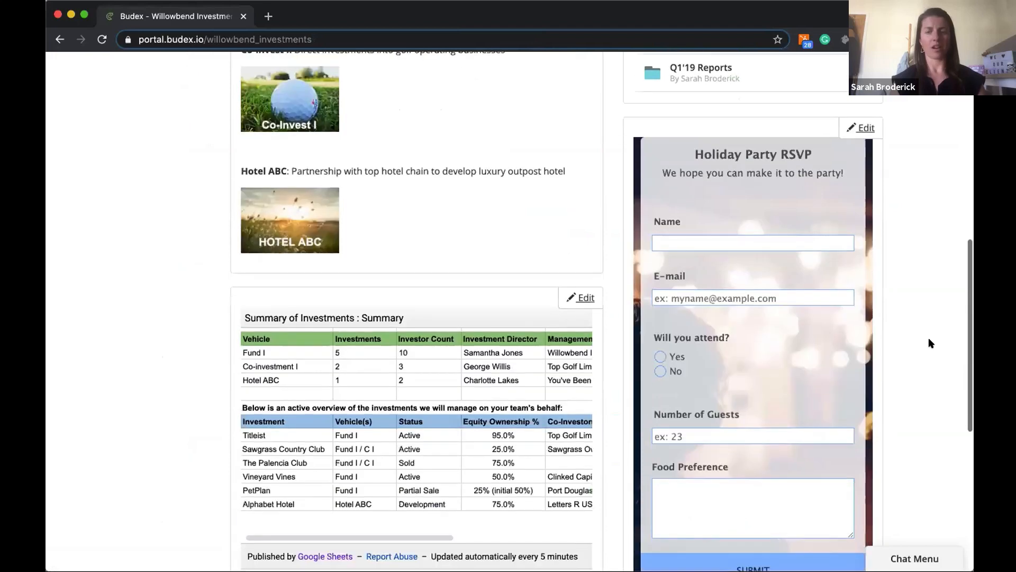
scroll(929, 338, "up", 10)
scroll(881, 441, "down", 8)
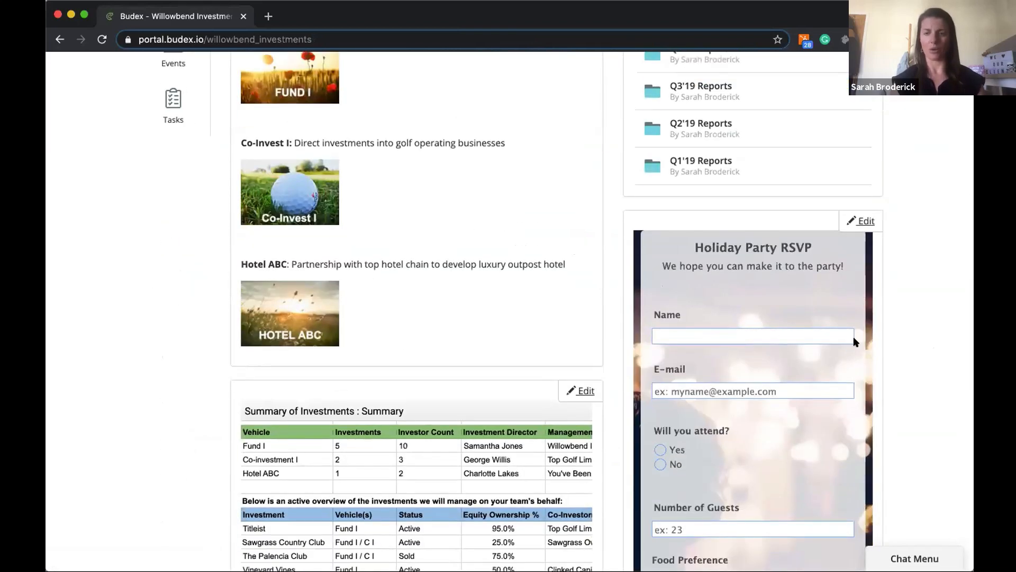
scroll(854, 344, "down", 2)
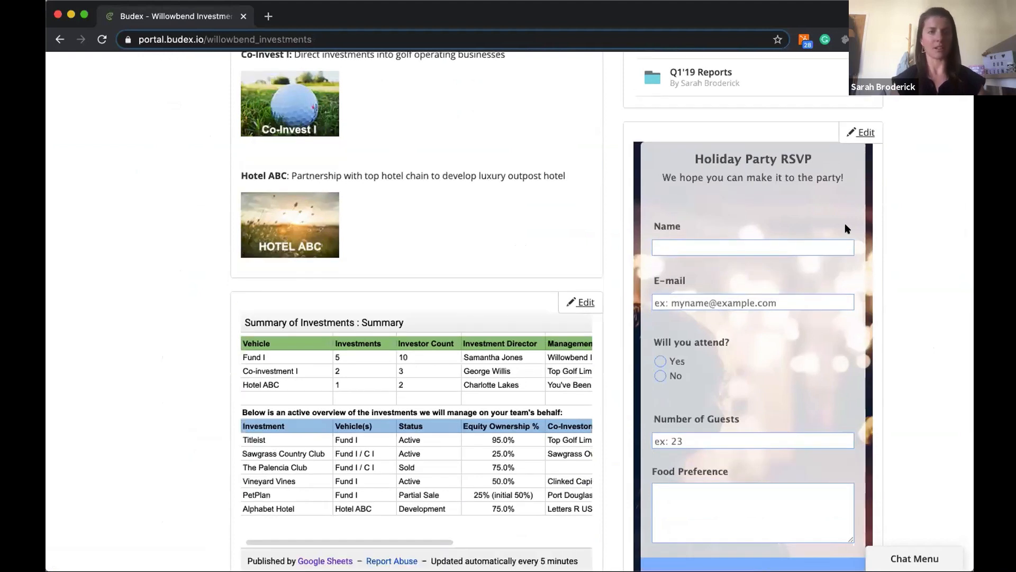
Fill in the attendee's name and e-mail on the Holiday Party RSVP form and set the number of guests to 1.
left_click(752, 247)
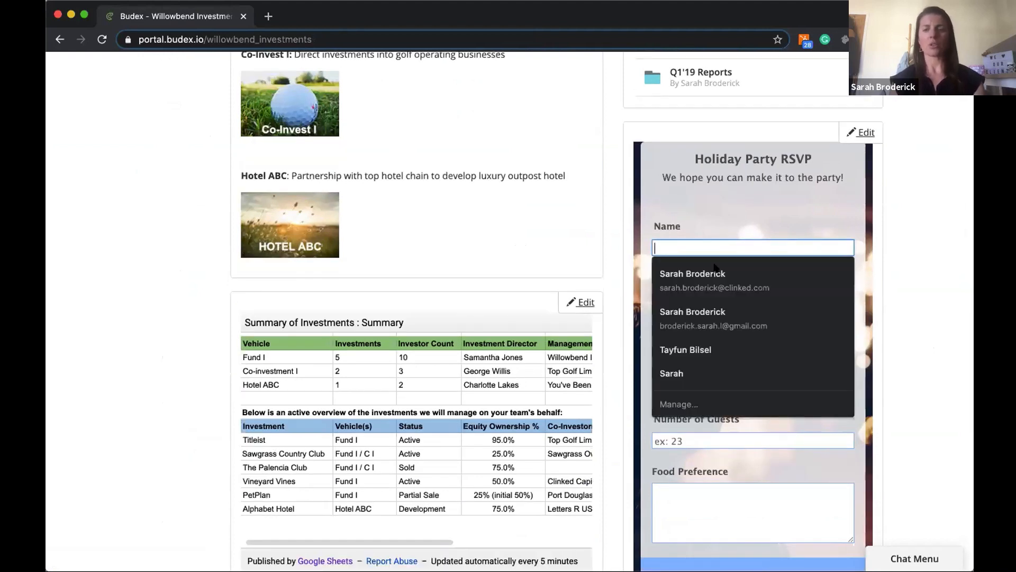
left_click(697, 312)
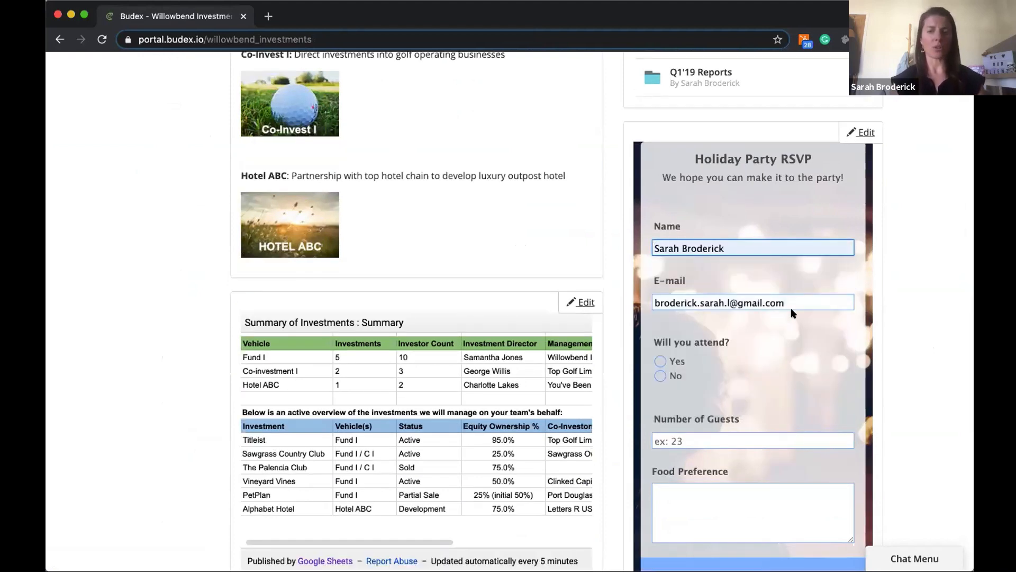
scroll(795, 317, "down", 4)
scroll(693, 226, "down", 1)
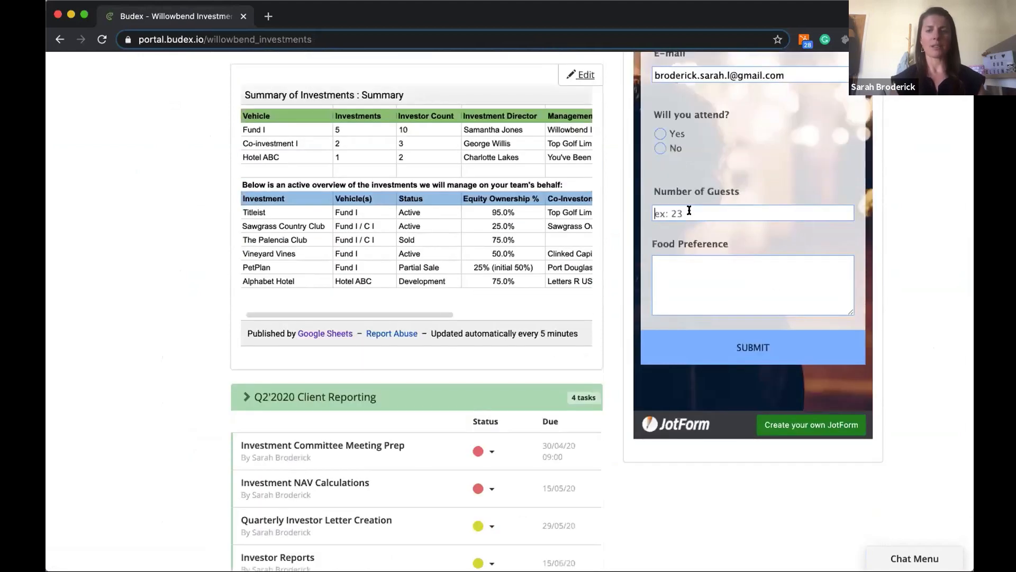
left_click(690, 210)
type("1")
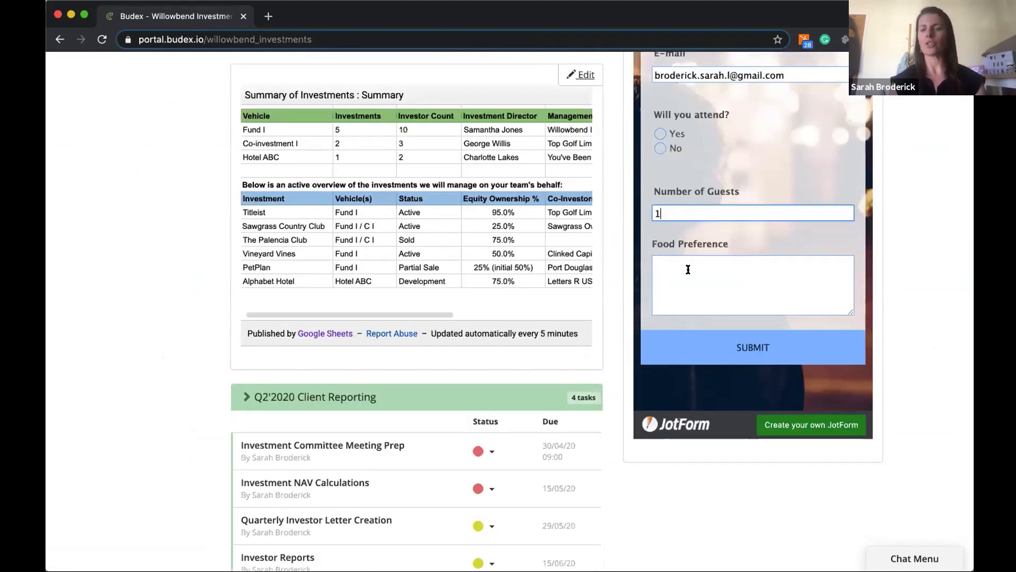
Enter "gluten free" as the food preference on the RSVP form.
left_click(689, 270)
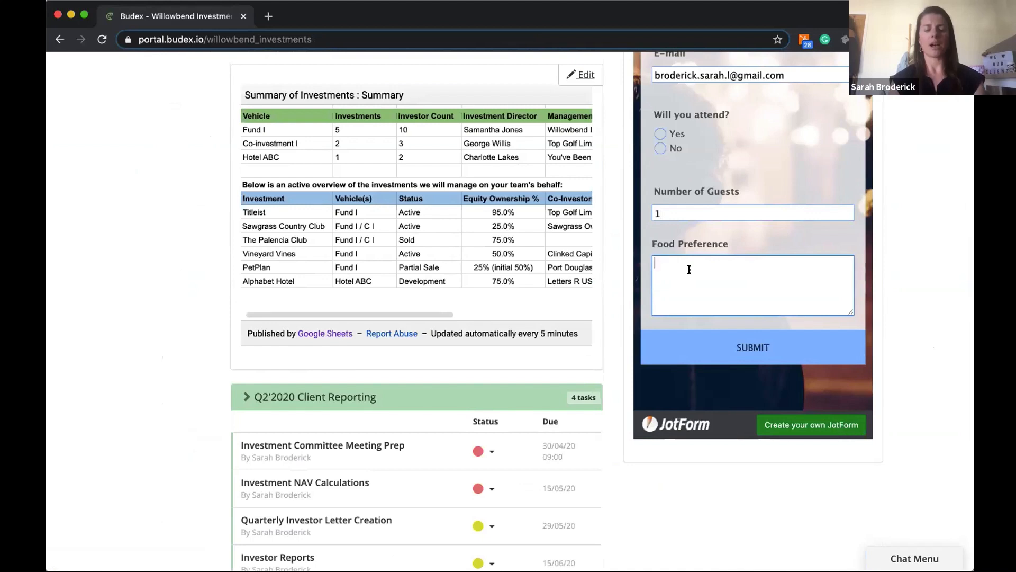
type("gulten")
key("BackSpace")
key("BackSpace")
key("BackSpace")
key("BackSpace")
key("BackSpace")
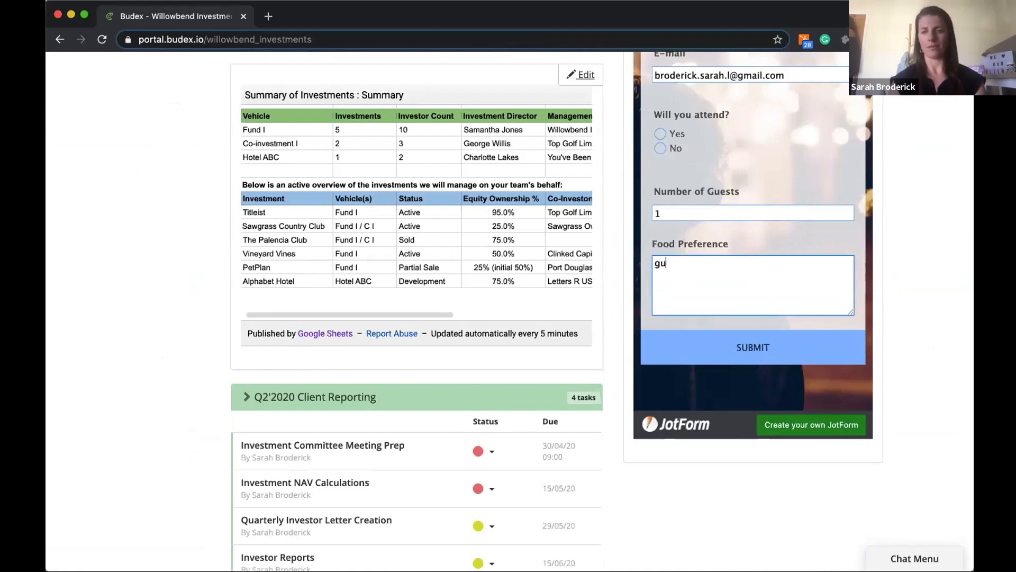
type("luten free")
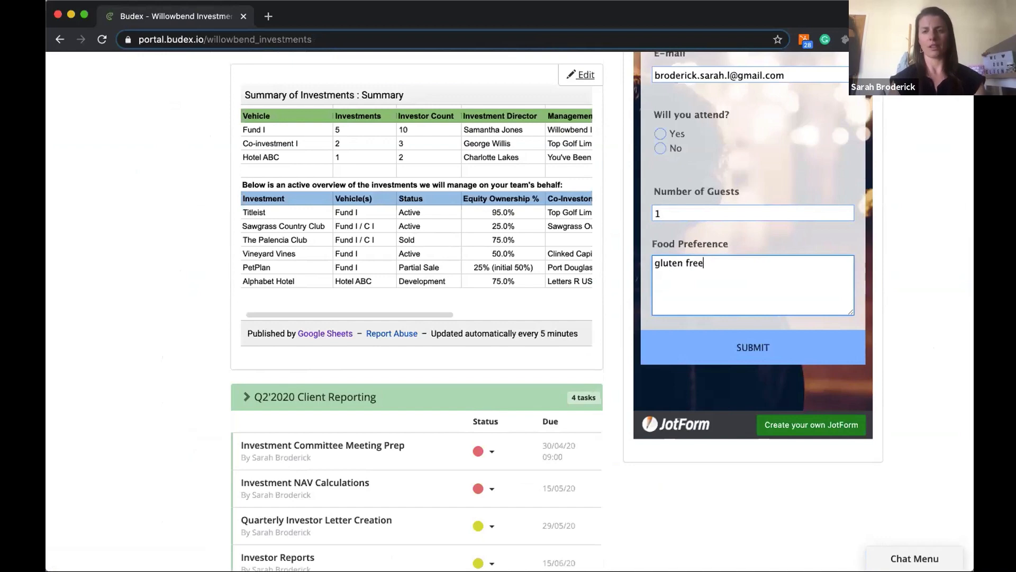
Submit the completed Holiday Party RSVP form from the home dashboard.
left_click(741, 354)
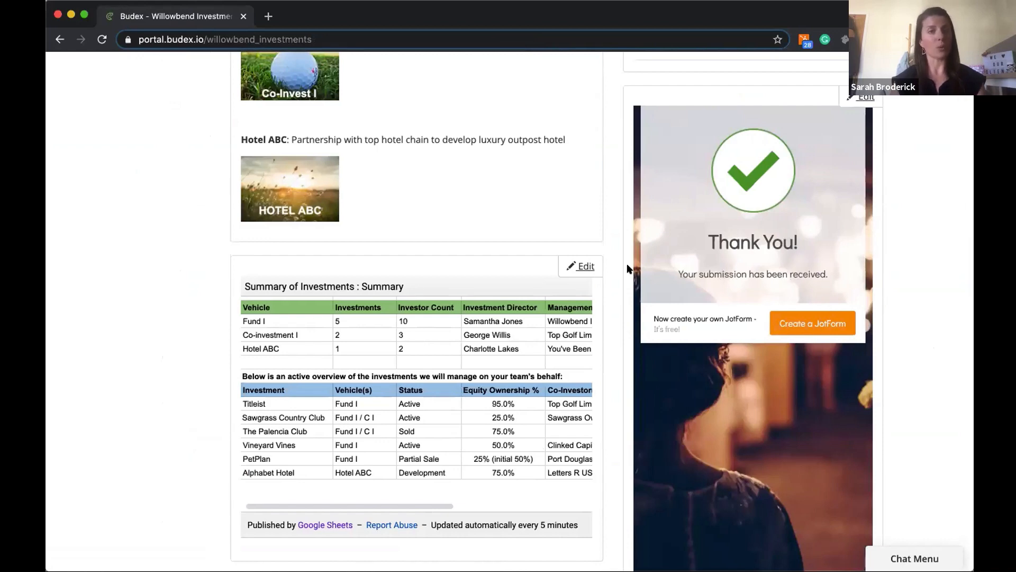
scroll(628, 268, "up", 8)
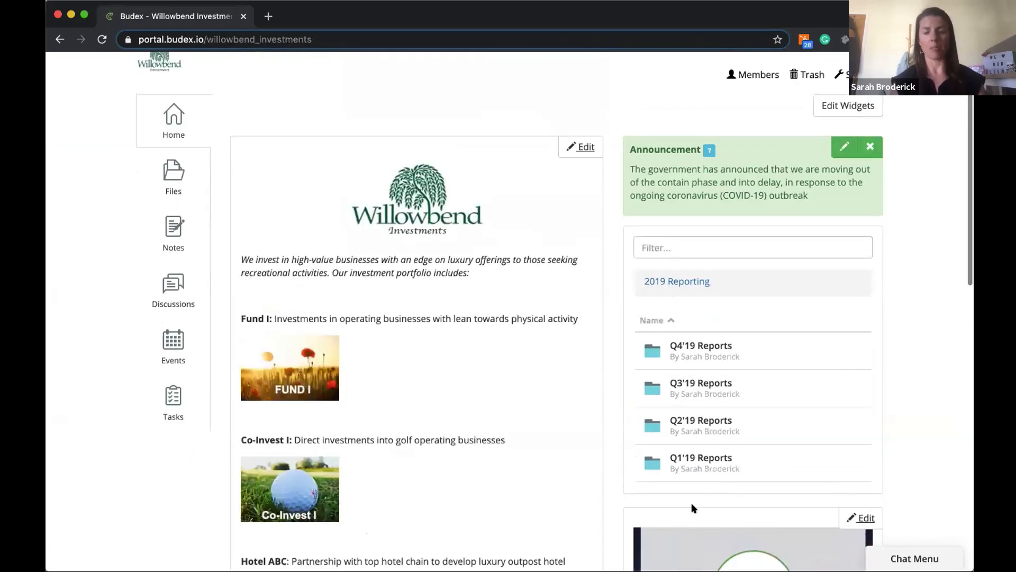
scroll(692, 507, "down", 1)
scroll(691, 503, "down", 3)
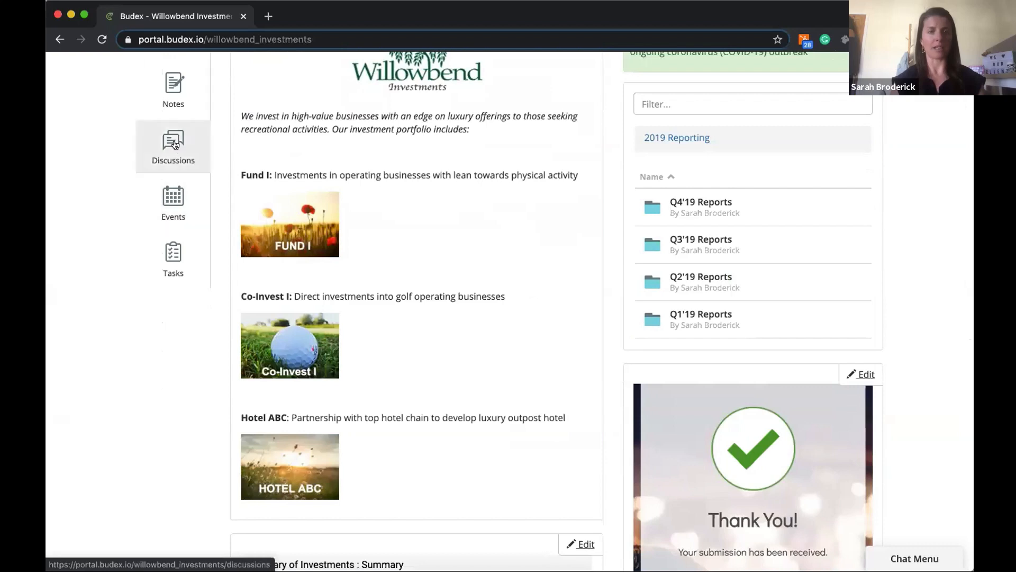
Open the Summer Party 2020 RSVPs (Jotform Data in Google Sheet) note from the group's notes.
scroll(175, 144, "up", 2)
left_click(176, 182)
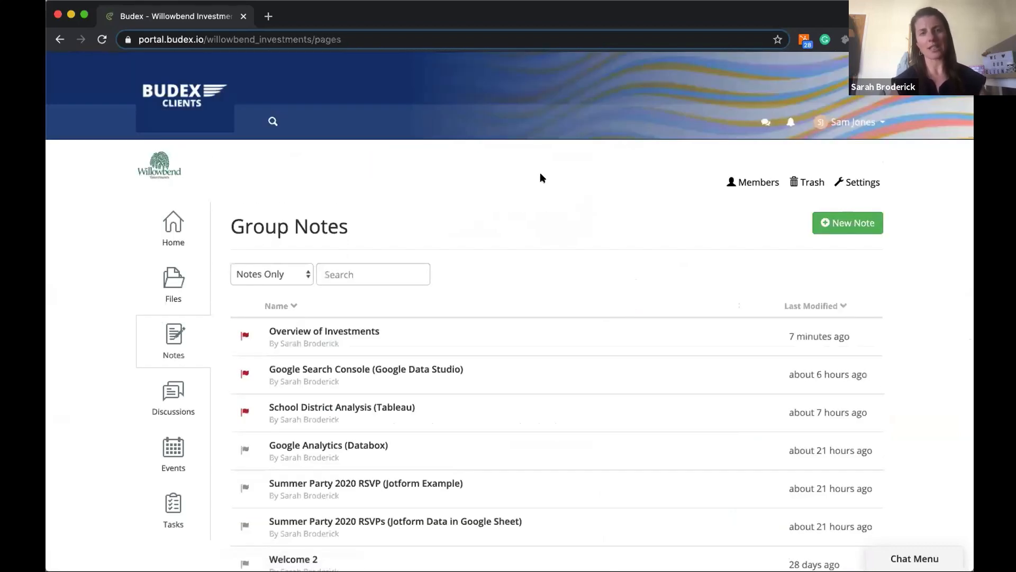
scroll(554, 202, "down", 1)
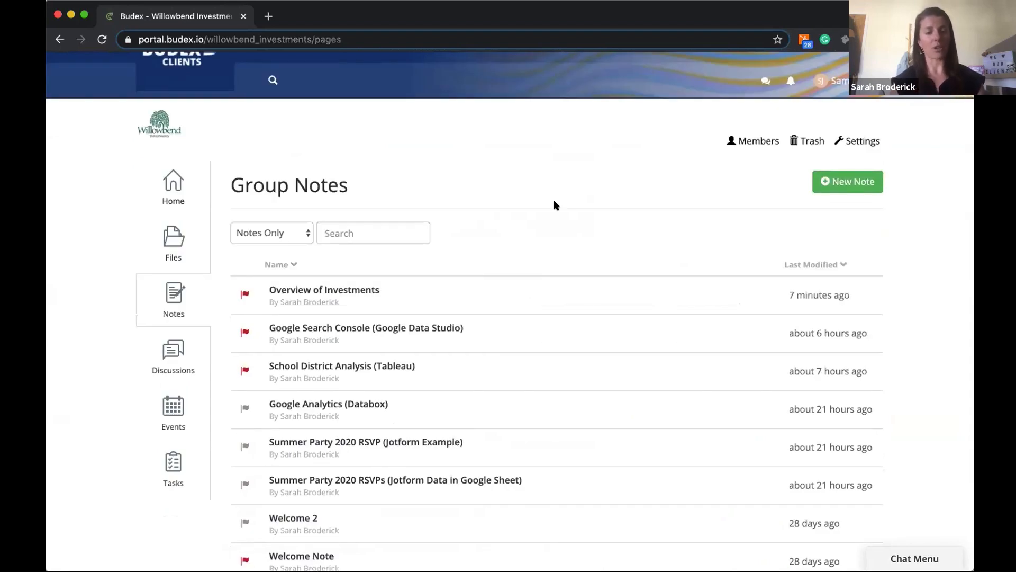
scroll(554, 205, "down", 1)
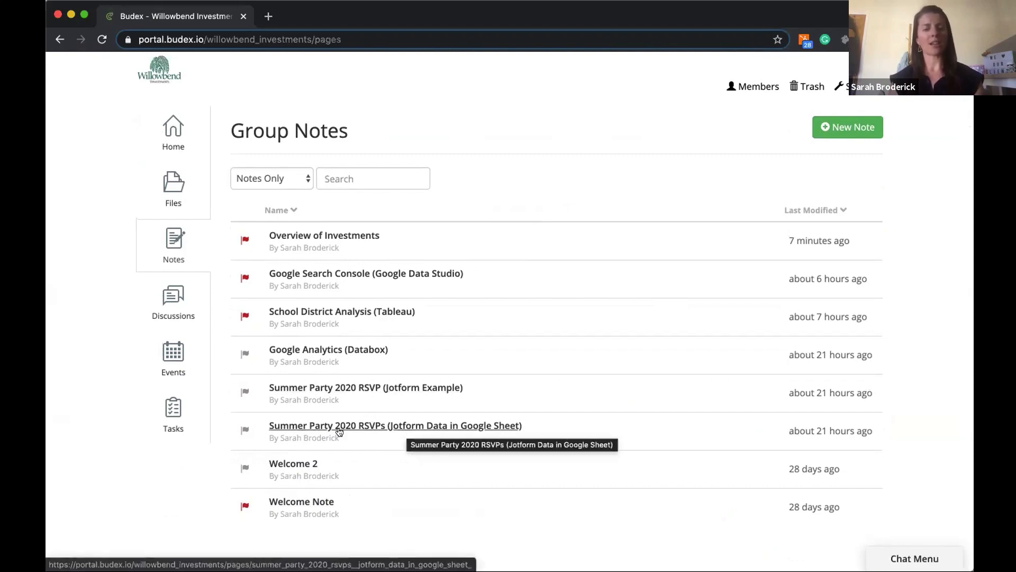
left_click(415, 427)
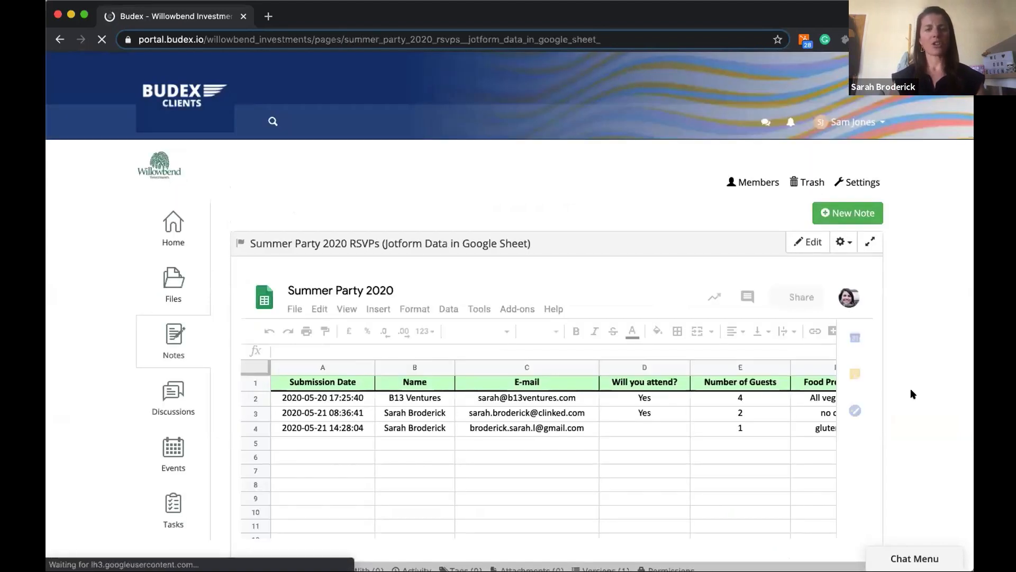
scroll(910, 389, "down", 2)
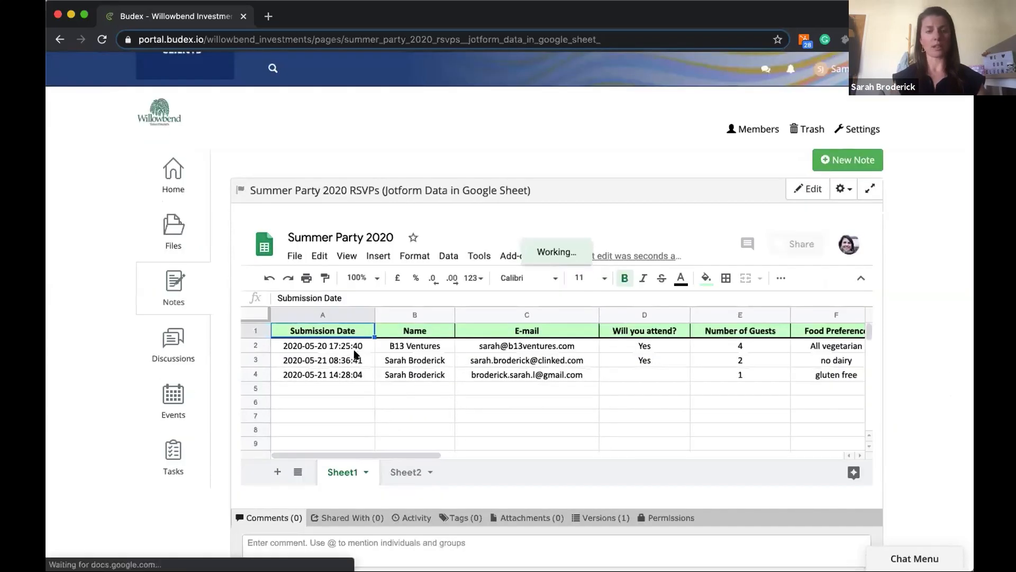
Step through the submission dates in the embedded Summer Party 2020 sheet down to the newest RSVP in row 4.
key("Down")
key("Down")
key("Up")
key("Down")
key("Down")
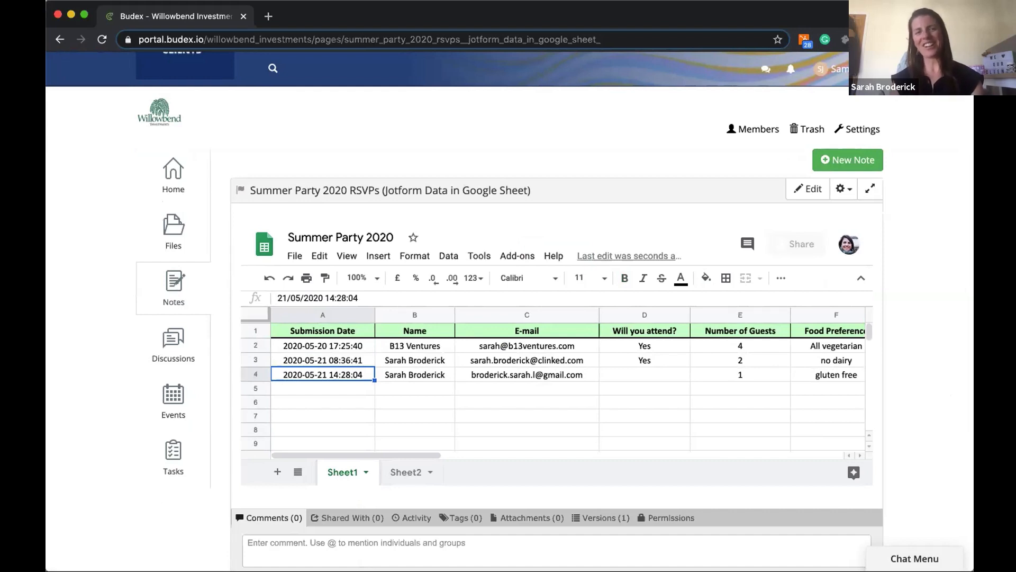
key("Up")
key("Up")
key("Down")
key("Down")
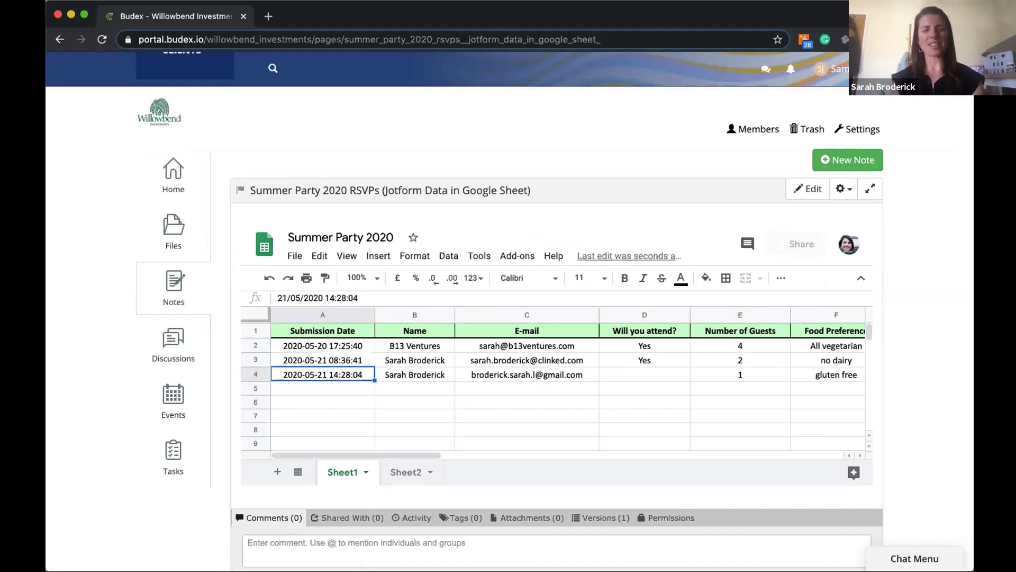
Enter "Yes" in the "Will you attend?" column for the newest RSVP in row 4.
key("Right")
key("Right")
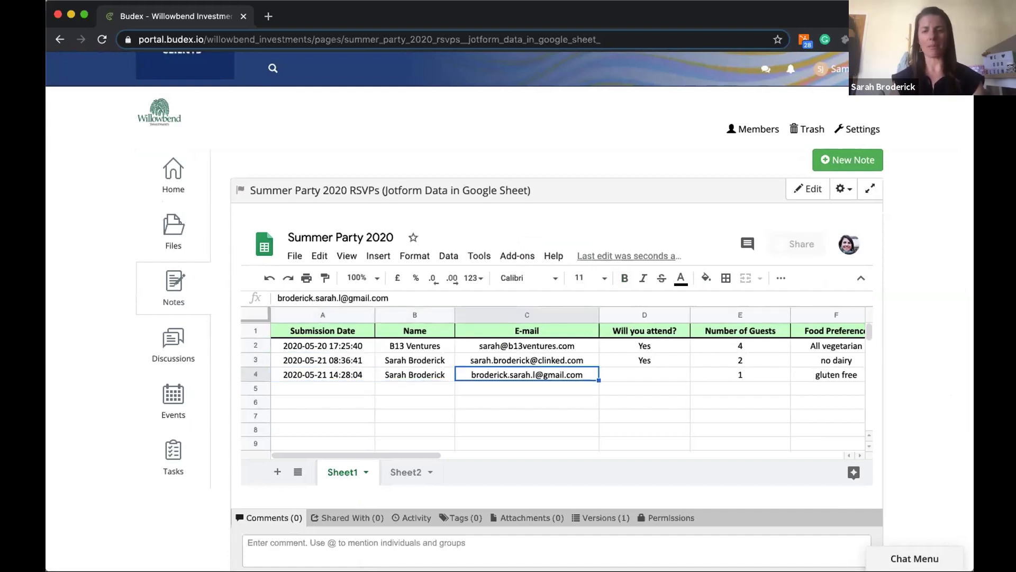
key("Right")
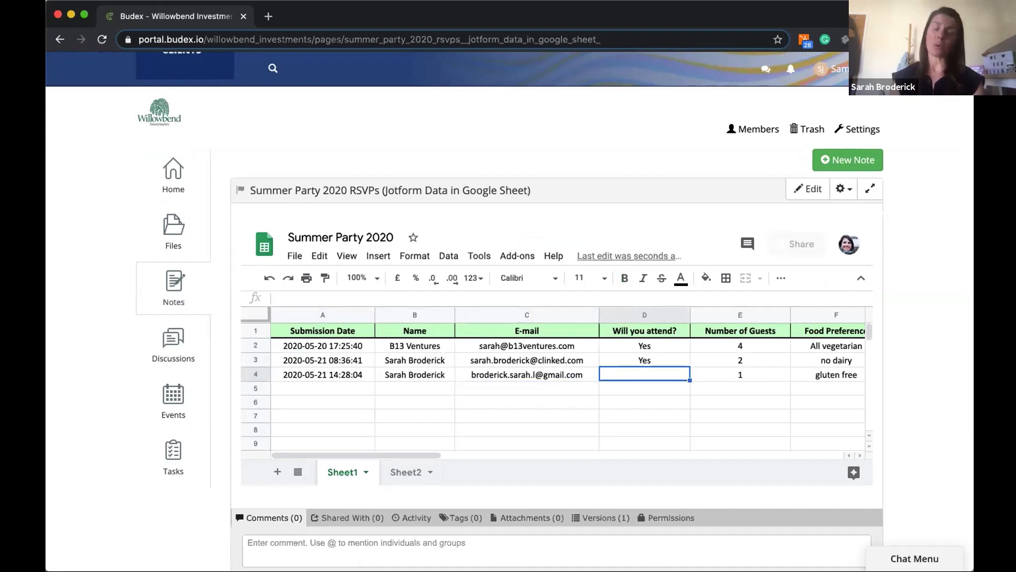
type("Yes")
key("Tab")
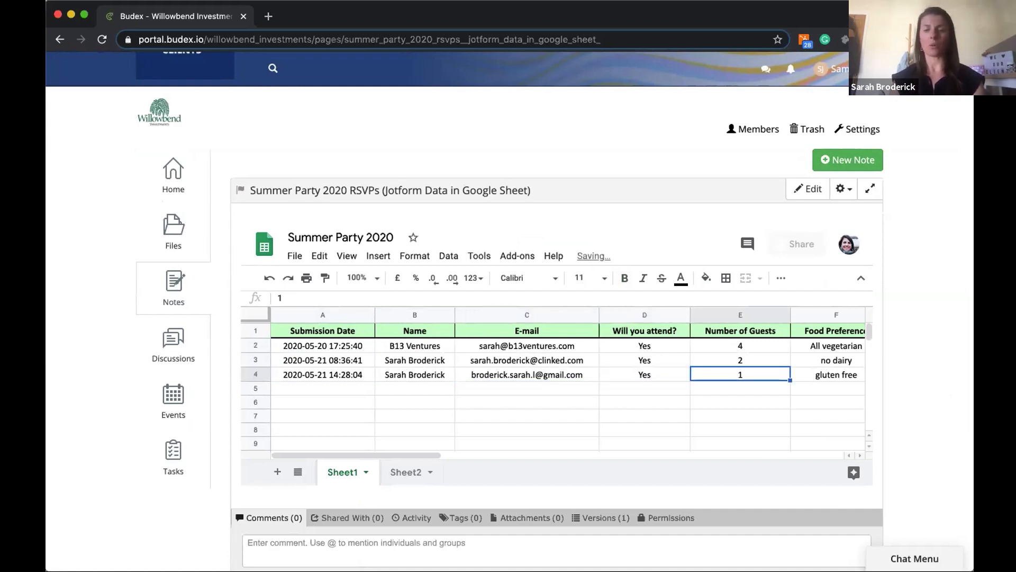
Review the remaining columns of the newest RSVP row and go back to its submission date.
key("Right")
key("Right")
key("Right")
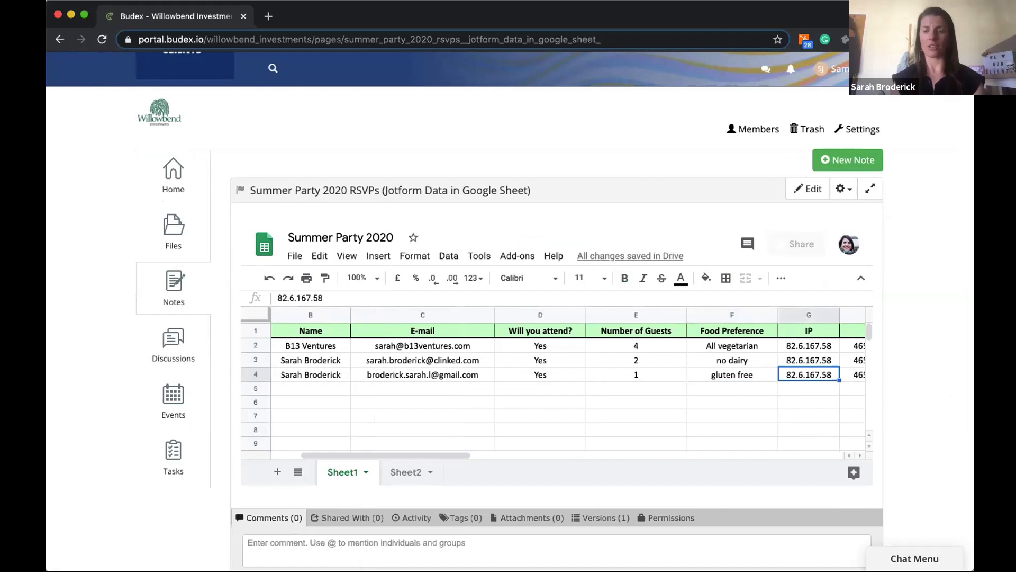
key("Left")
key("Left")
key("Left")
key("Left")
key("Left")
key("Left")
key("Left")
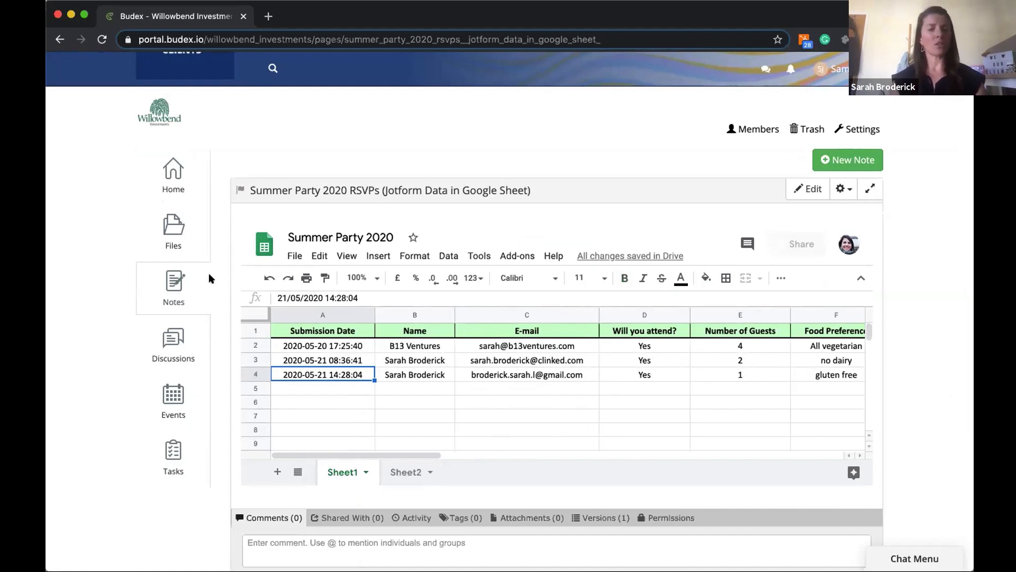
Return to the group's notes list and look over the notes with embedded content.
left_click(173, 287)
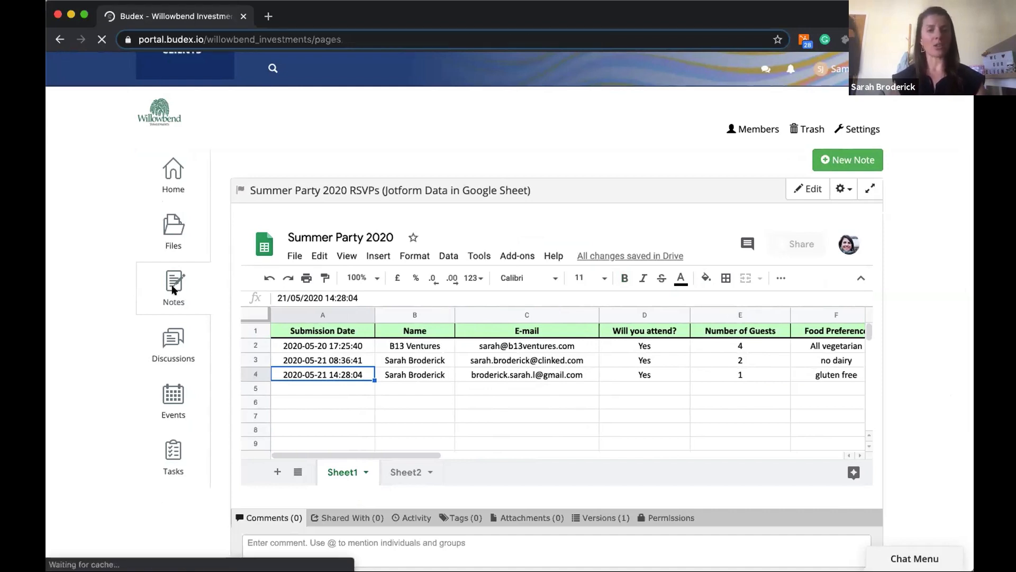
scroll(614, 289, "down", 3)
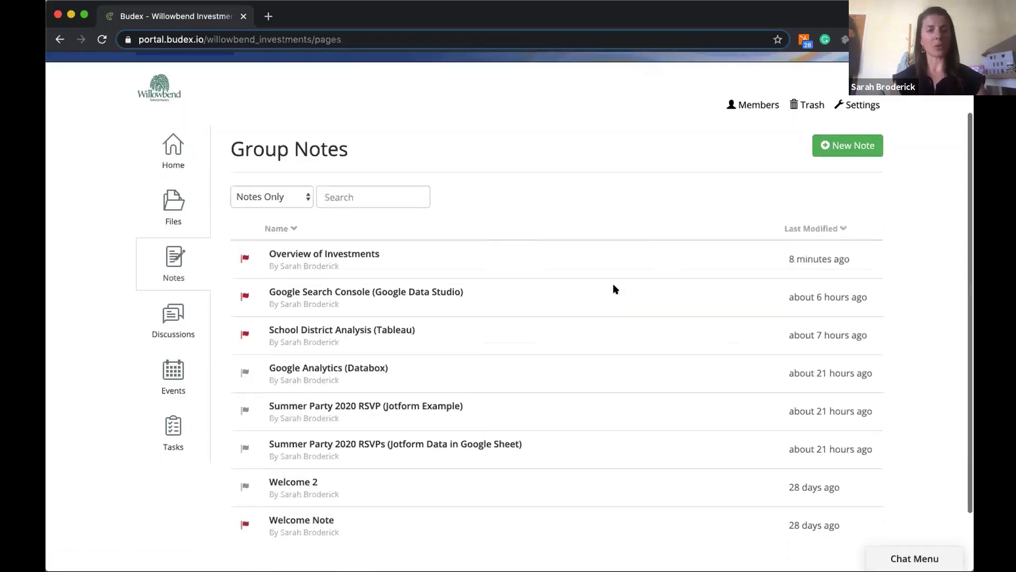
scroll(614, 289, "up", 1)
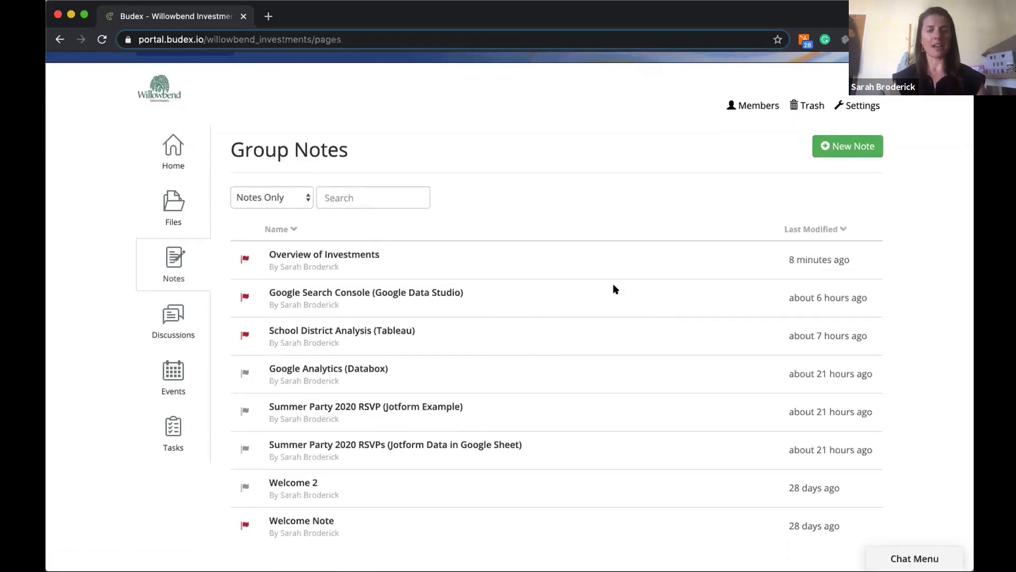
scroll(614, 287, "up", 3)
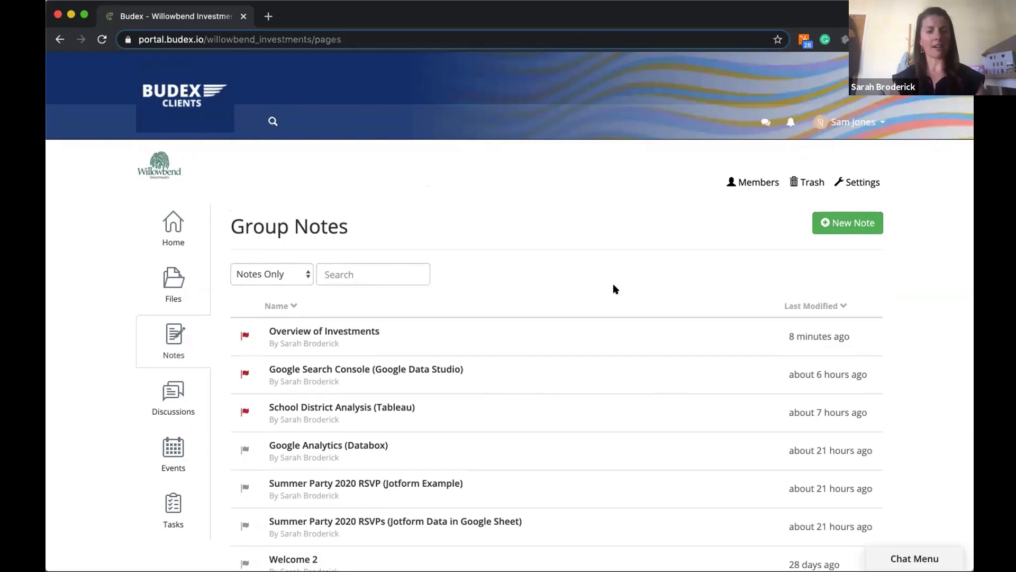
scroll(613, 289, "down", 2)
scroll(613, 289, "up", 2)
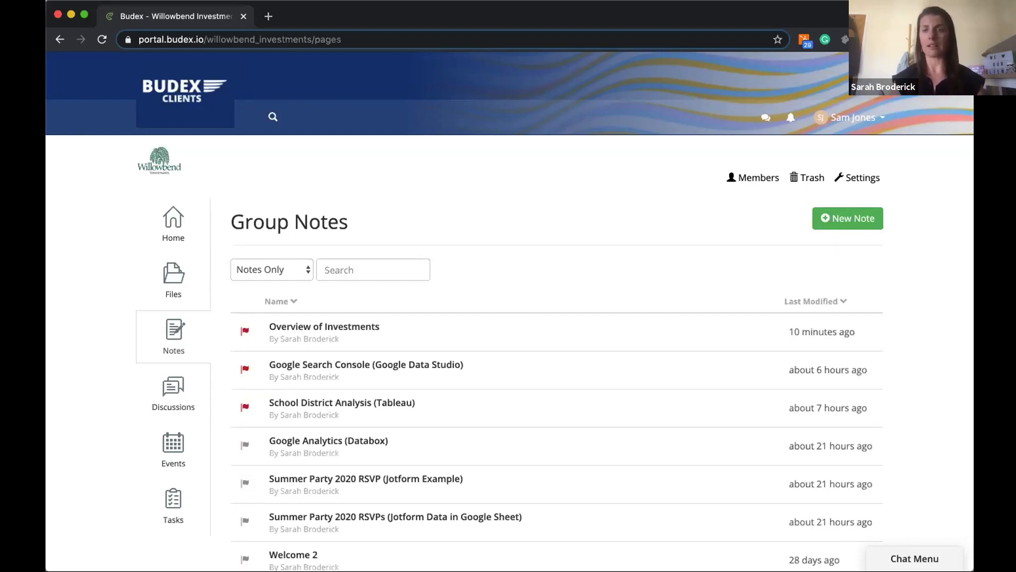
Open the Feature Requests page in a new browser tab, switch to it and sort the posts by New.
left_click(879, 117)
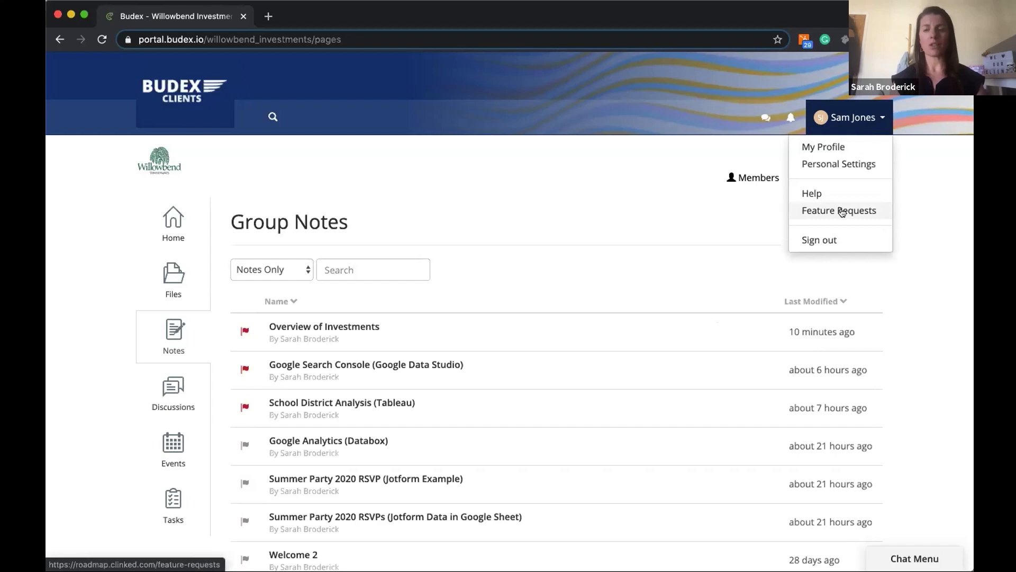
right_click(842, 211)
left_click(810, 217)
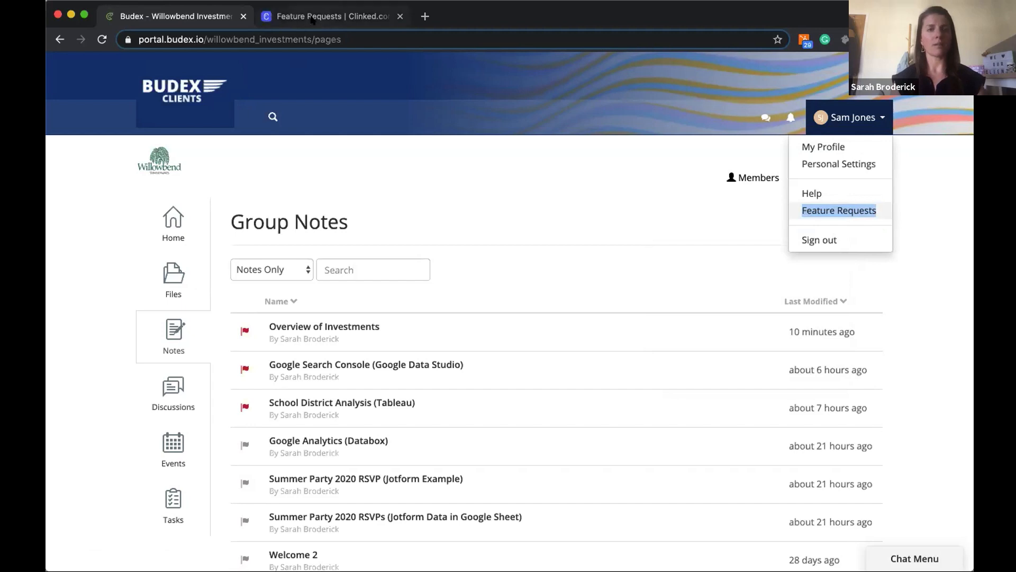
left_click(313, 20)
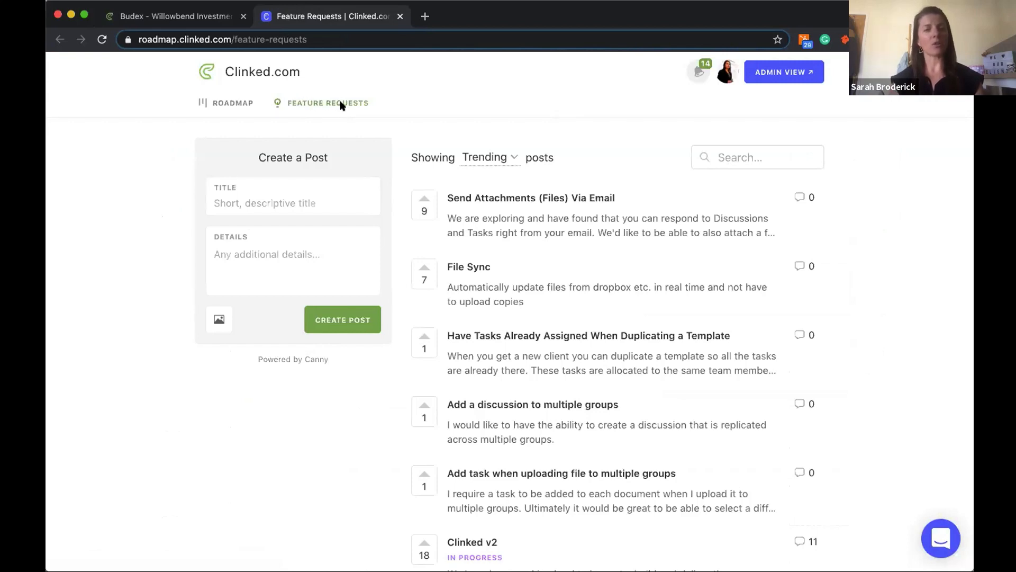
left_click(510, 157)
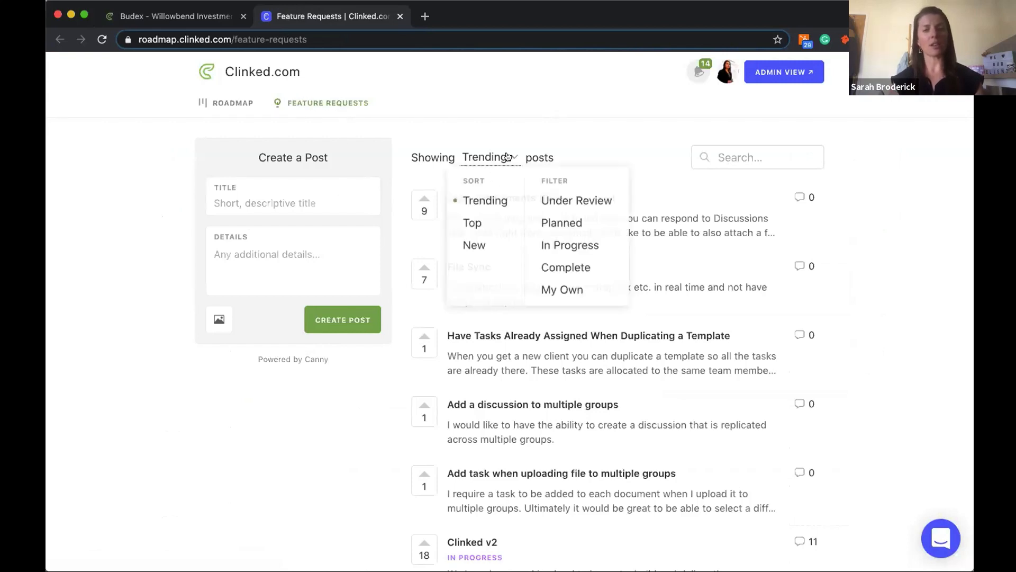
left_click(474, 242)
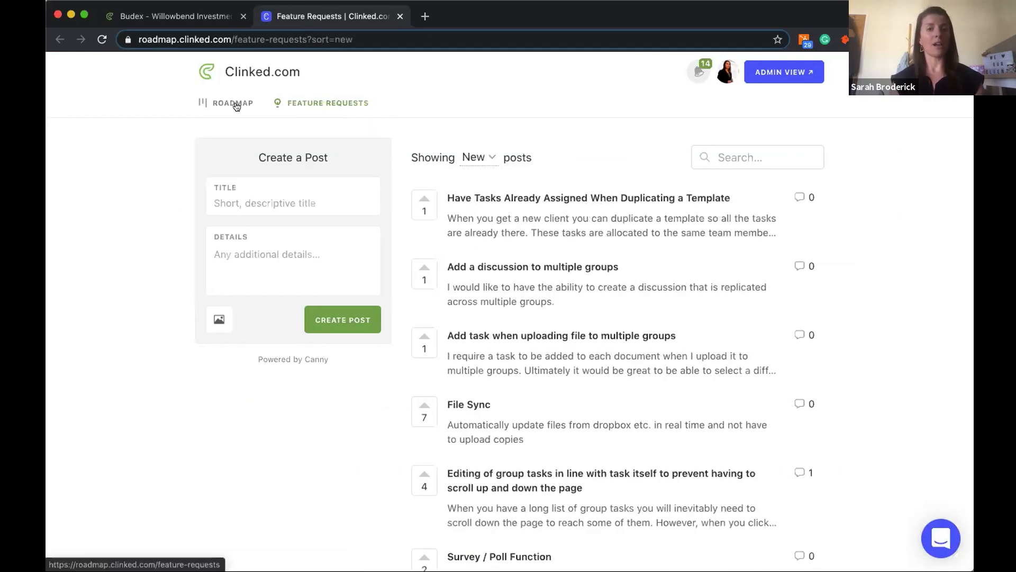
left_click(253, 205)
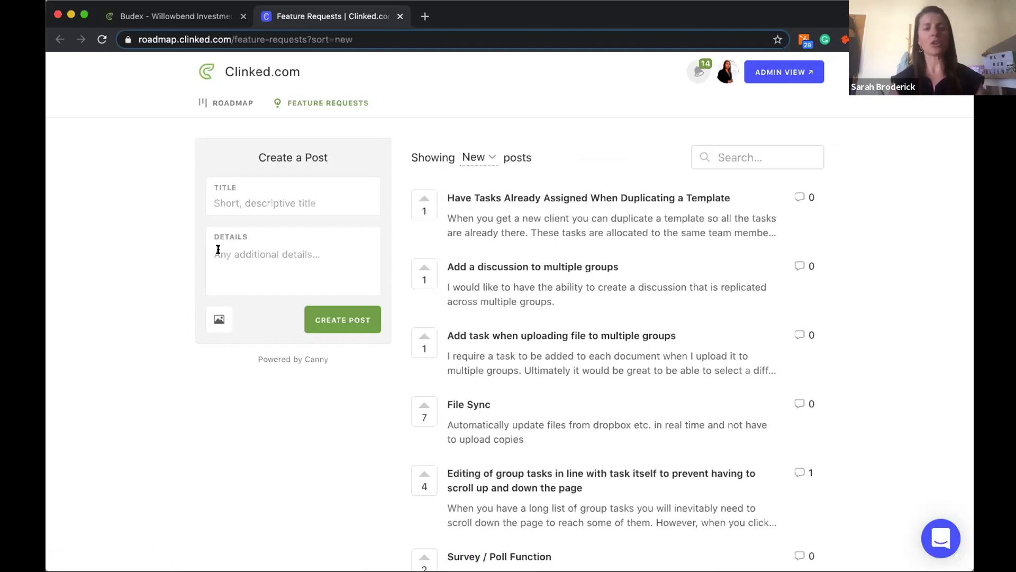
left_click(214, 317)
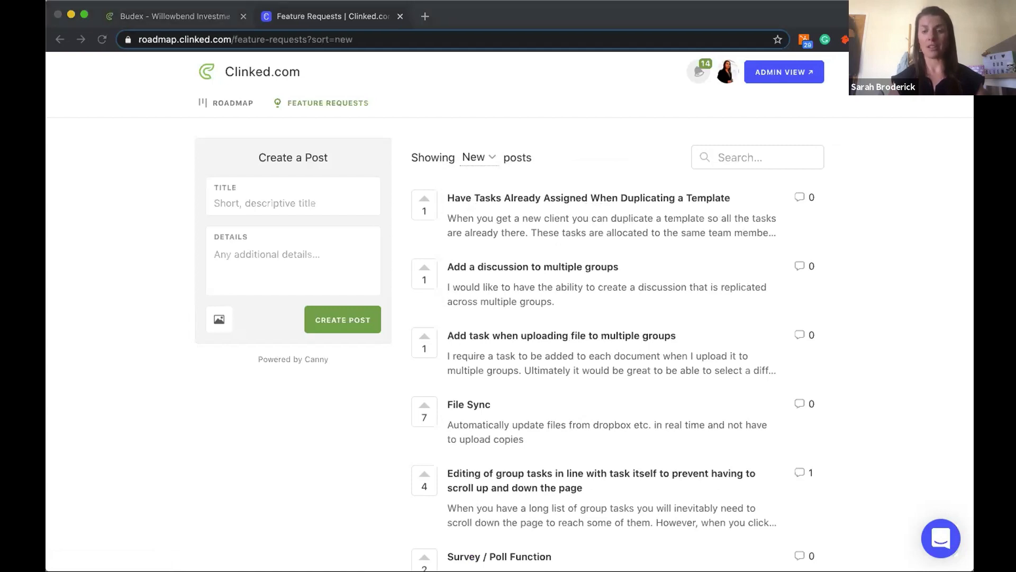
key("Escape")
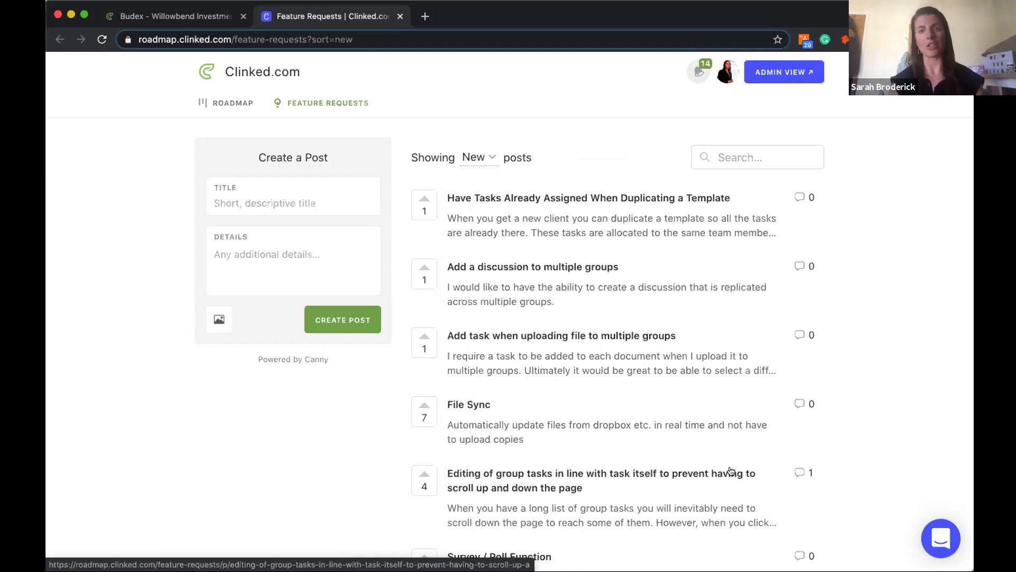
Open and upvote the "Have Tasks Already Assigned When Duplicating a Template" request, and list all feature requests sorted by Top.
left_click(585, 197)
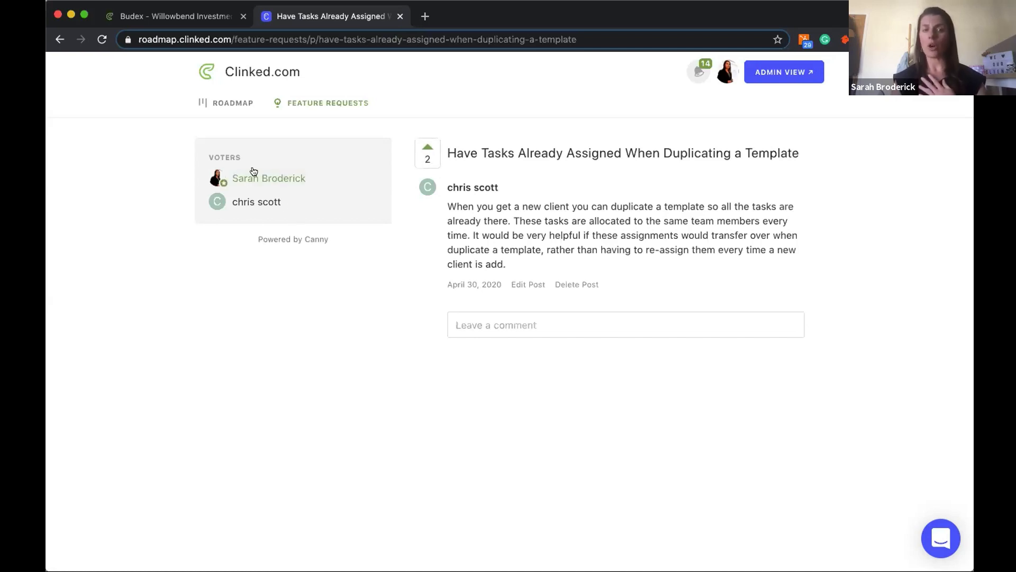
left_click(317, 104)
left_click(496, 156)
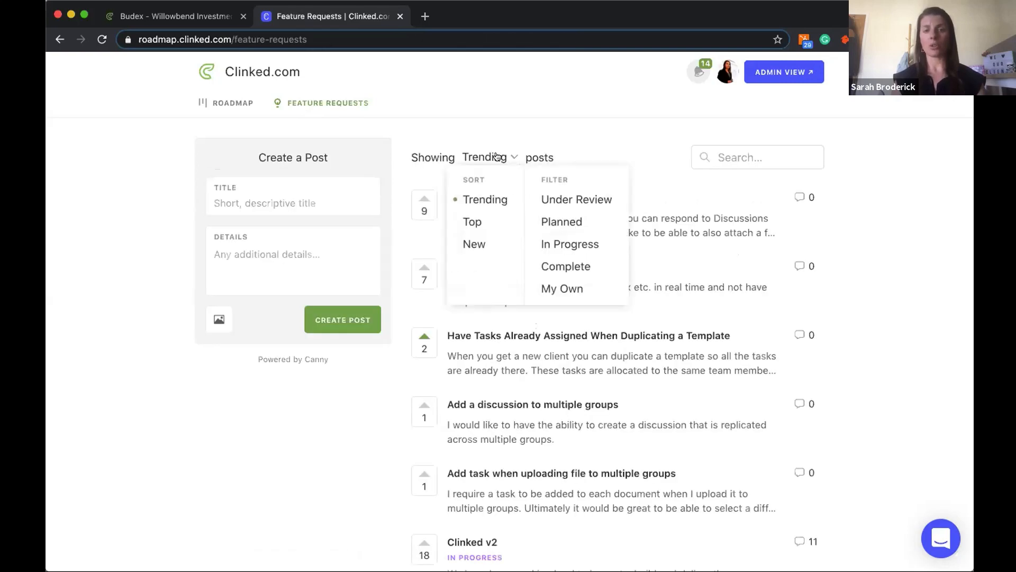
left_click(469, 225)
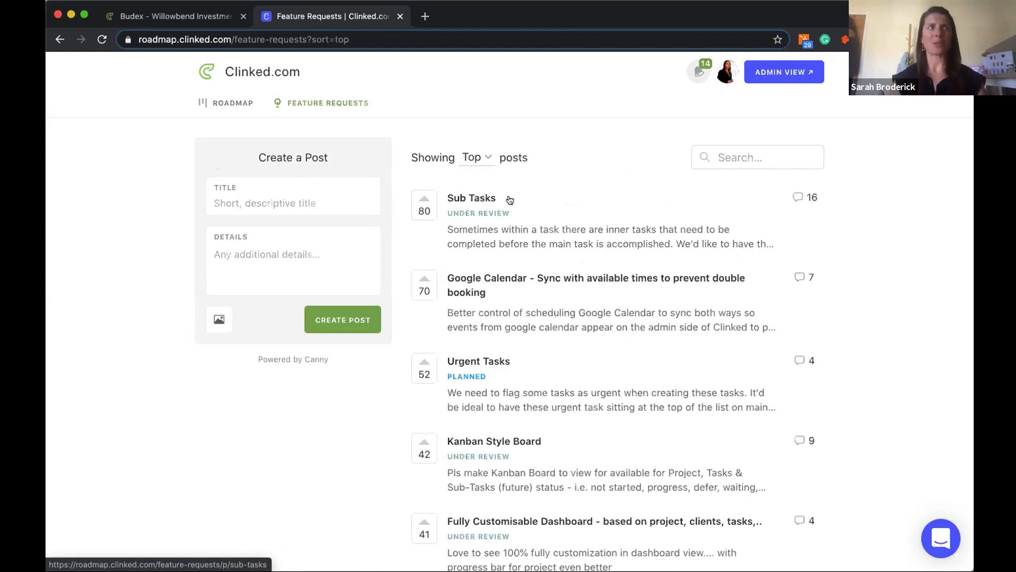
Open the product roadmap and review its Planned, In Progress and Complete items.
left_click(225, 104)
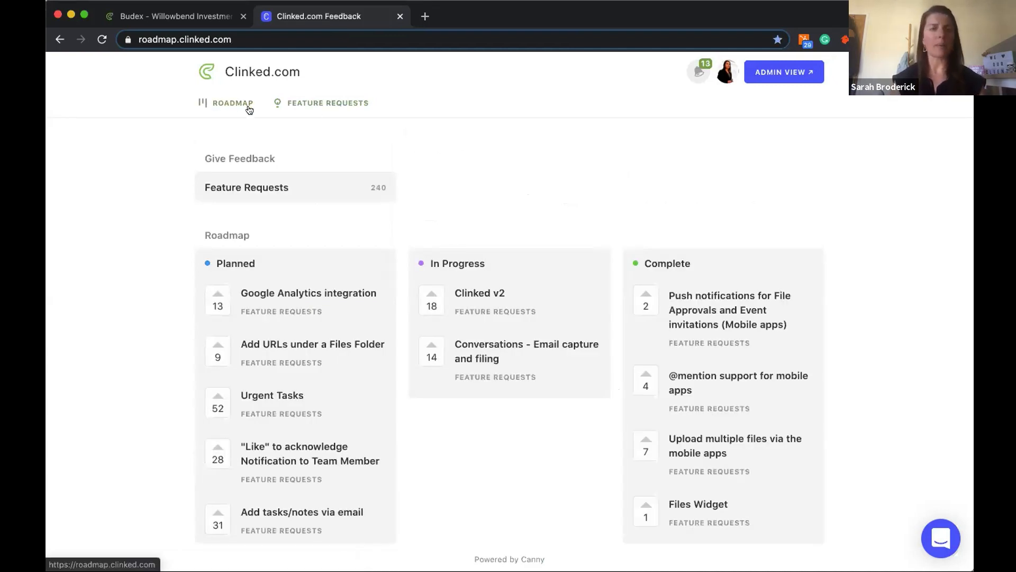
scroll(391, 295, "down", 3)
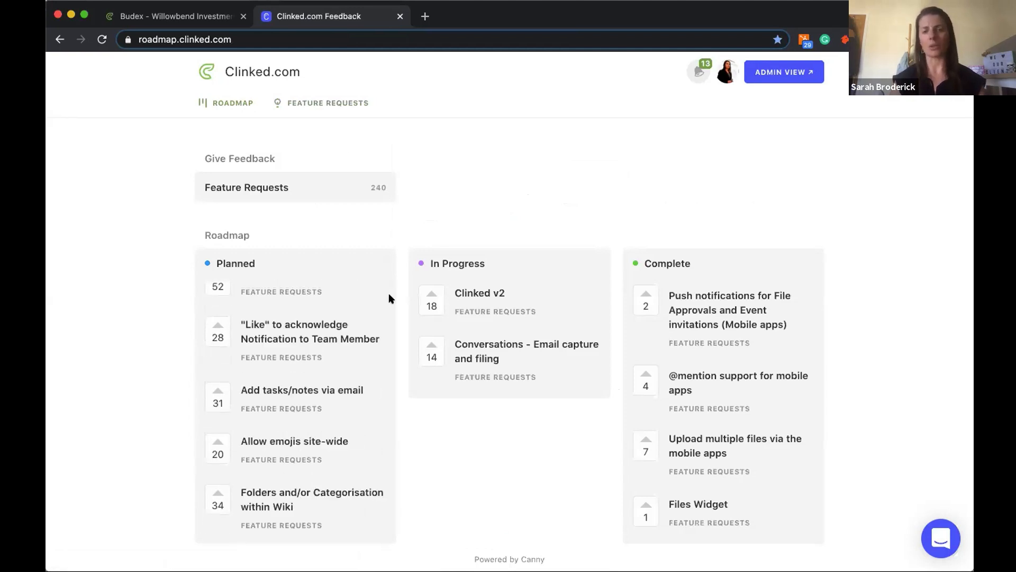
scroll(392, 298, "up", 3)
scroll(626, 378, "down", 1)
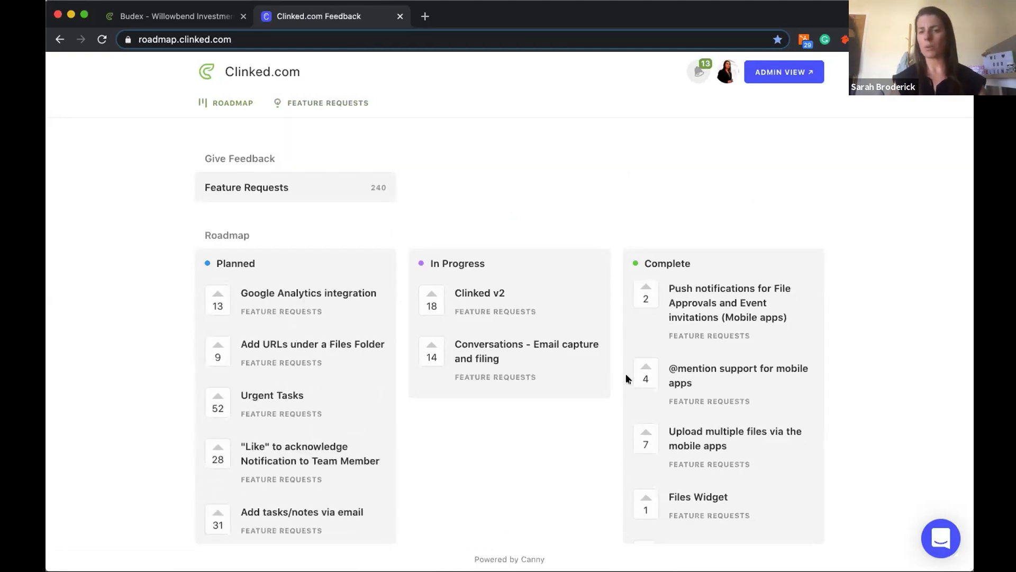
scroll(626, 378, "down", 5)
scroll(701, 415, "up", 6)
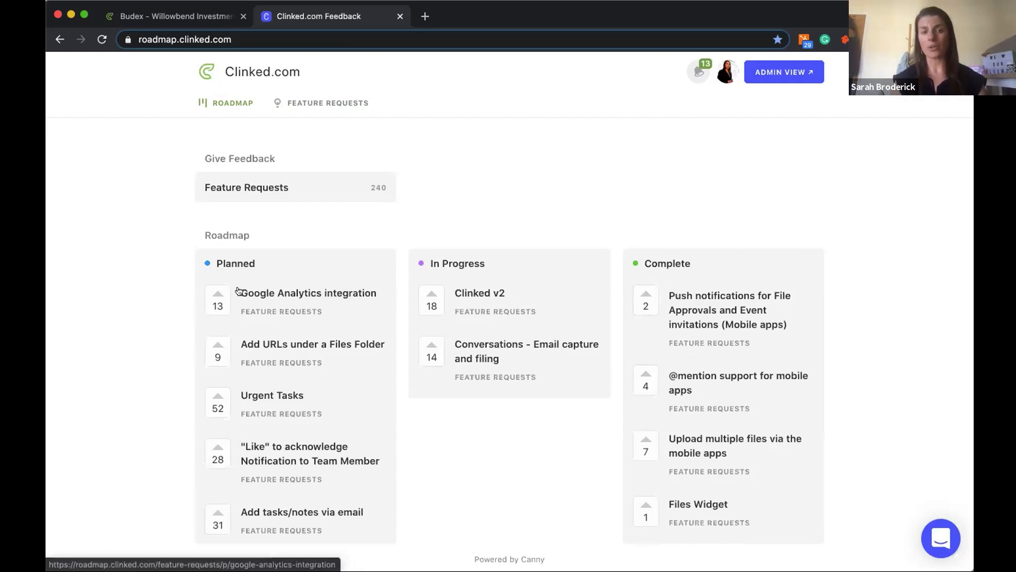
Open the planned "Google Analytics integration" request, review its details and activity, and return to the portal's Group Notes page.
left_click(315, 292)
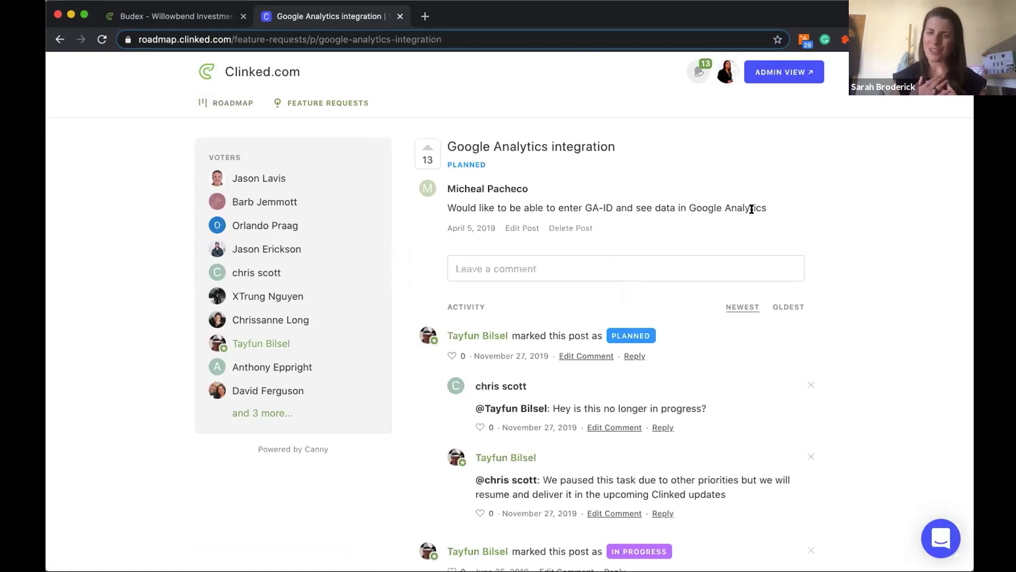
scroll(731, 319, "down", 1)
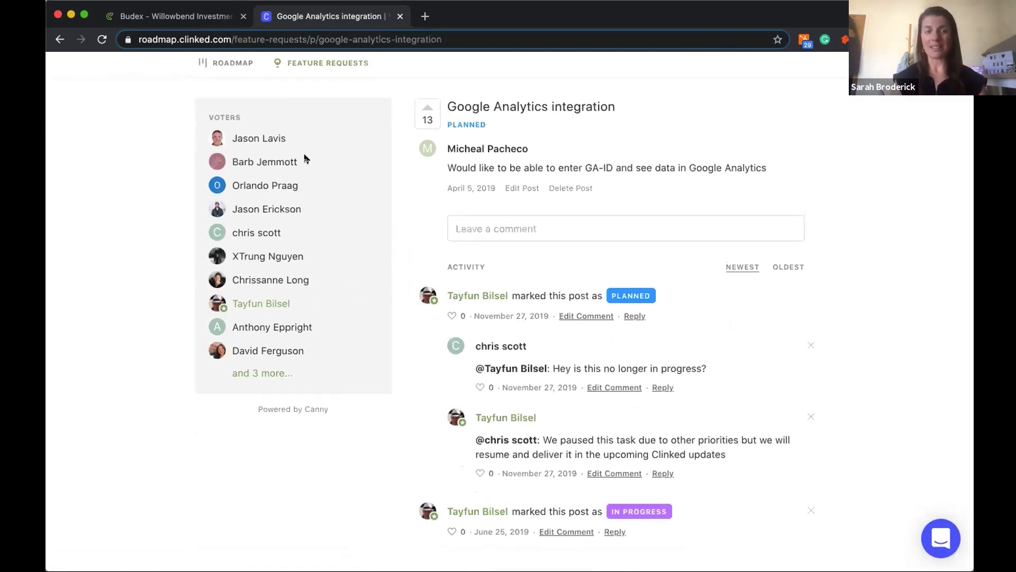
scroll(257, 358, "up", 2)
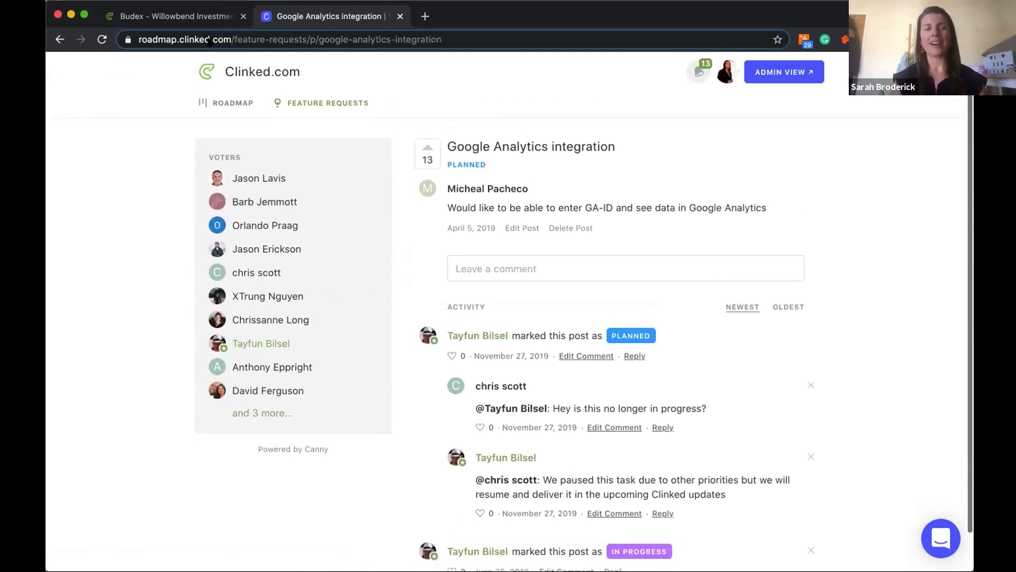
left_click(180, 17)
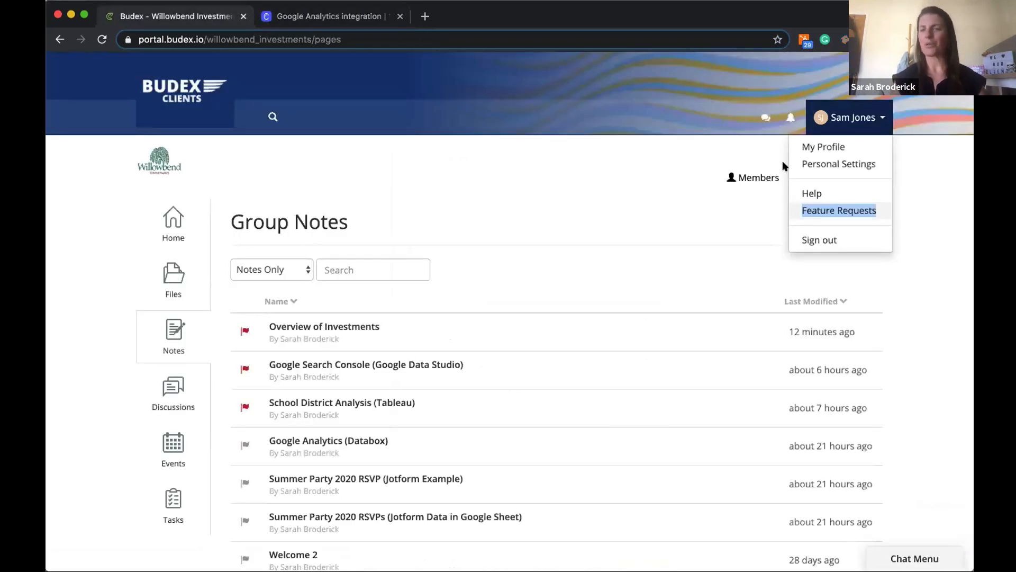
left_click(591, 226)
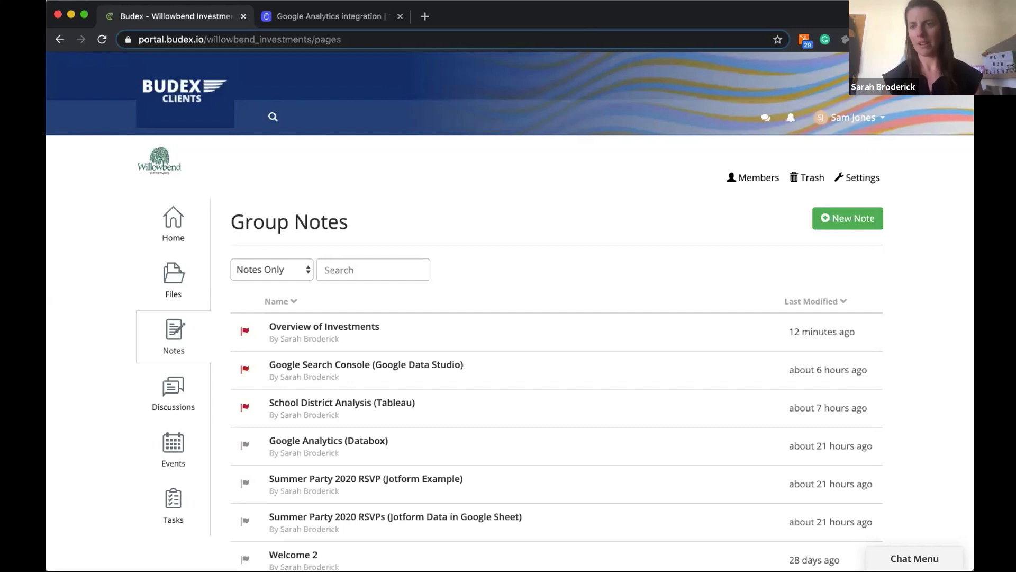
Open the Clinked Help Centre from the portal, look over its article categories and mobile app downloads, and return to the portal.
left_click(876, 120)
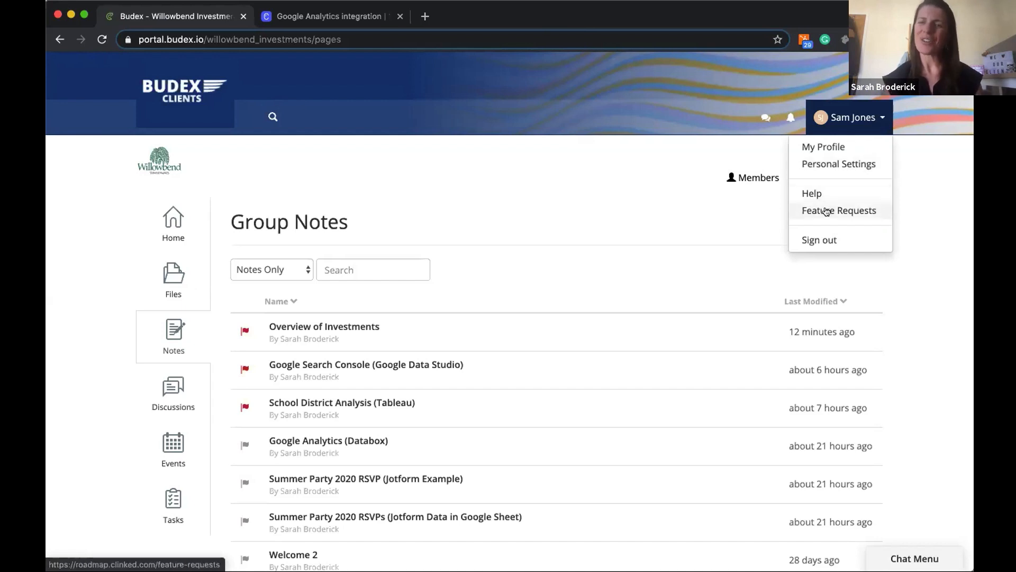
left_click(808, 195)
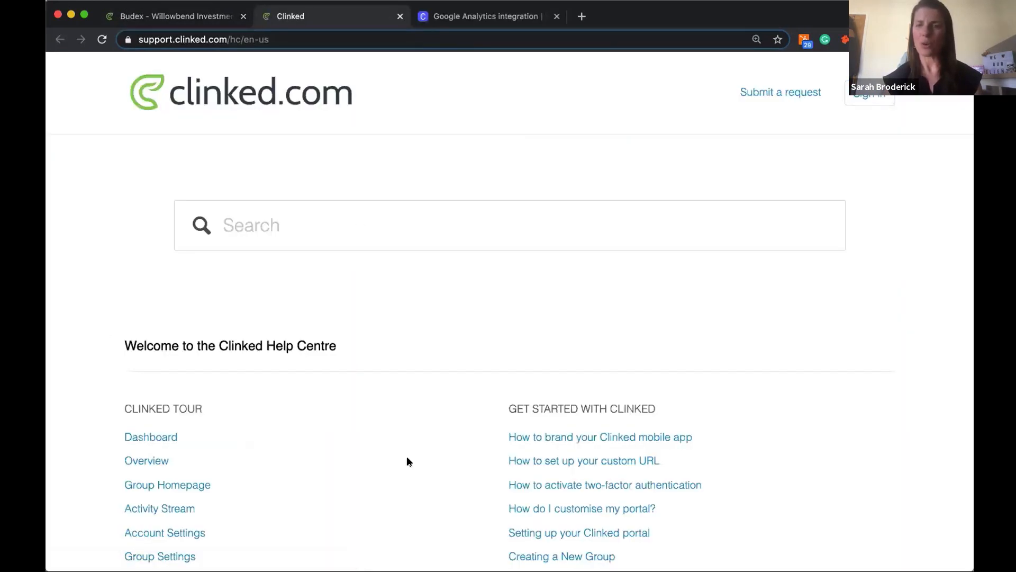
scroll(406, 455, "down", 3)
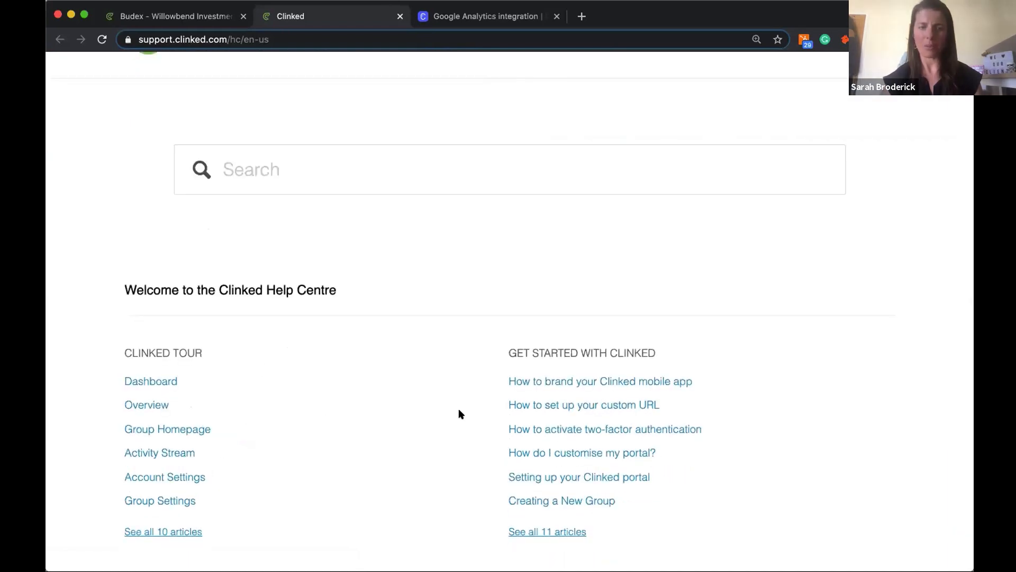
scroll(459, 408, "down", 2)
scroll(458, 408, "up", 4)
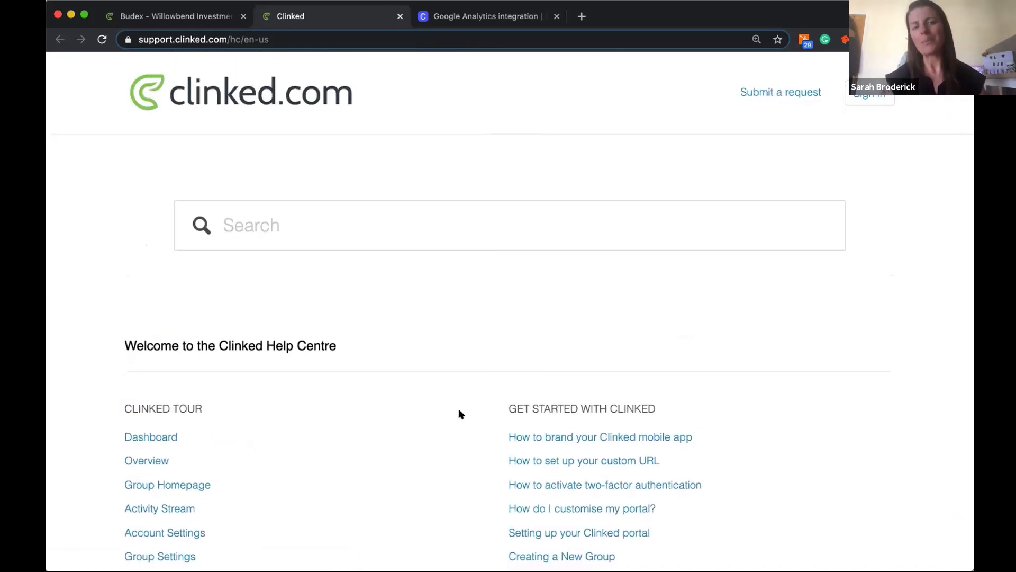
scroll(459, 410, "down", 6)
scroll(459, 408, "down", 3)
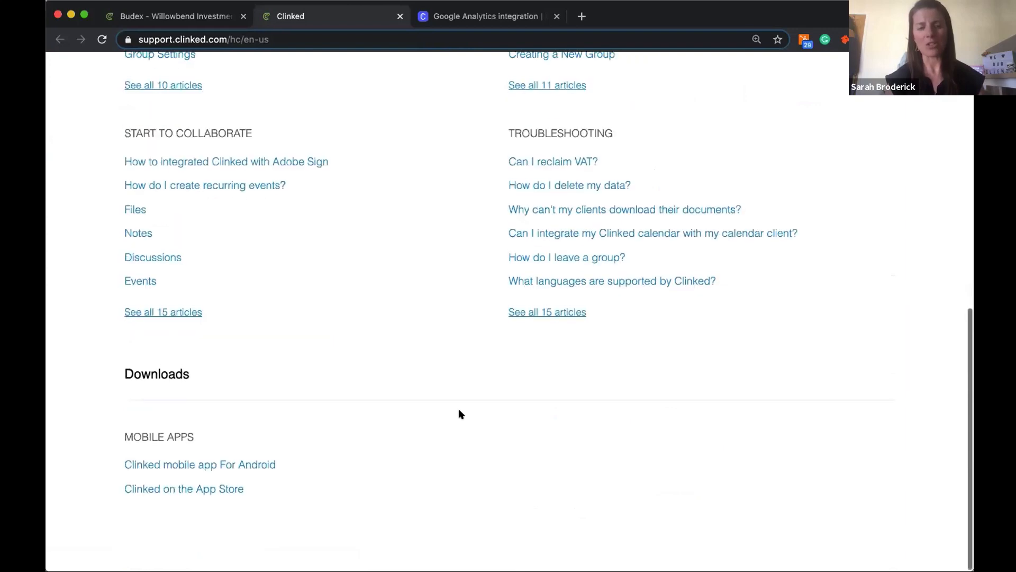
scroll(458, 408, "up", 9)
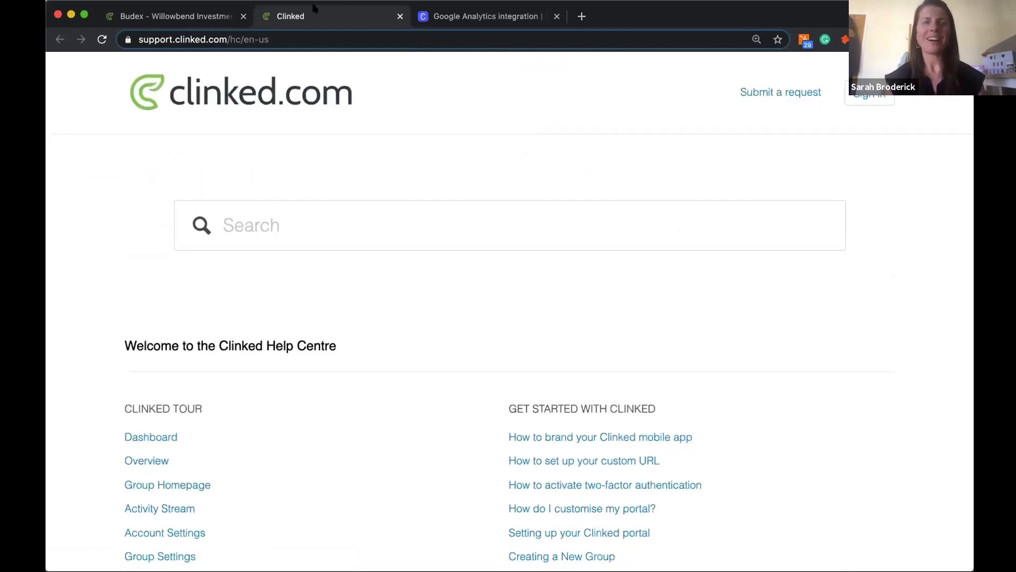
left_click(168, 17)
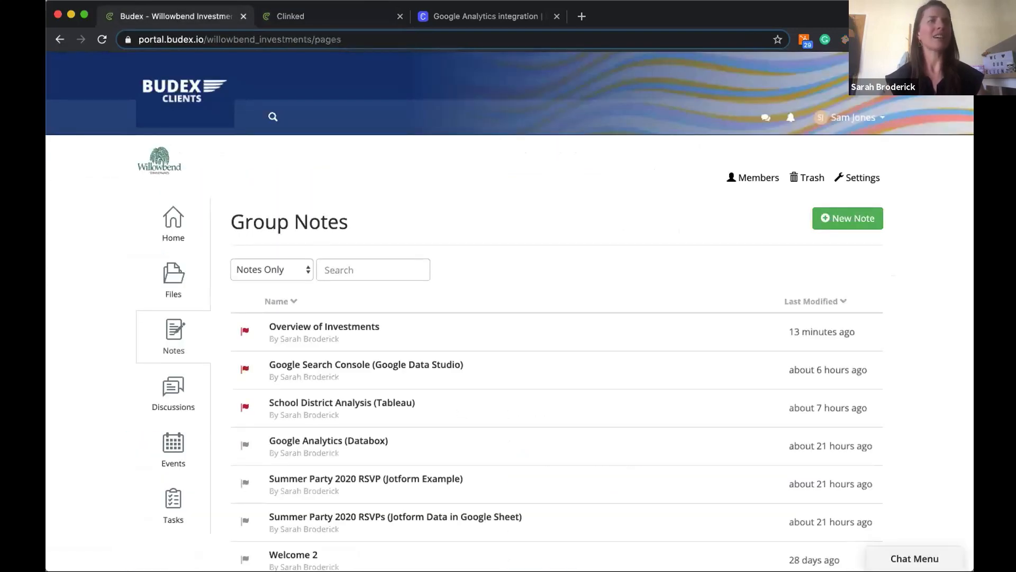